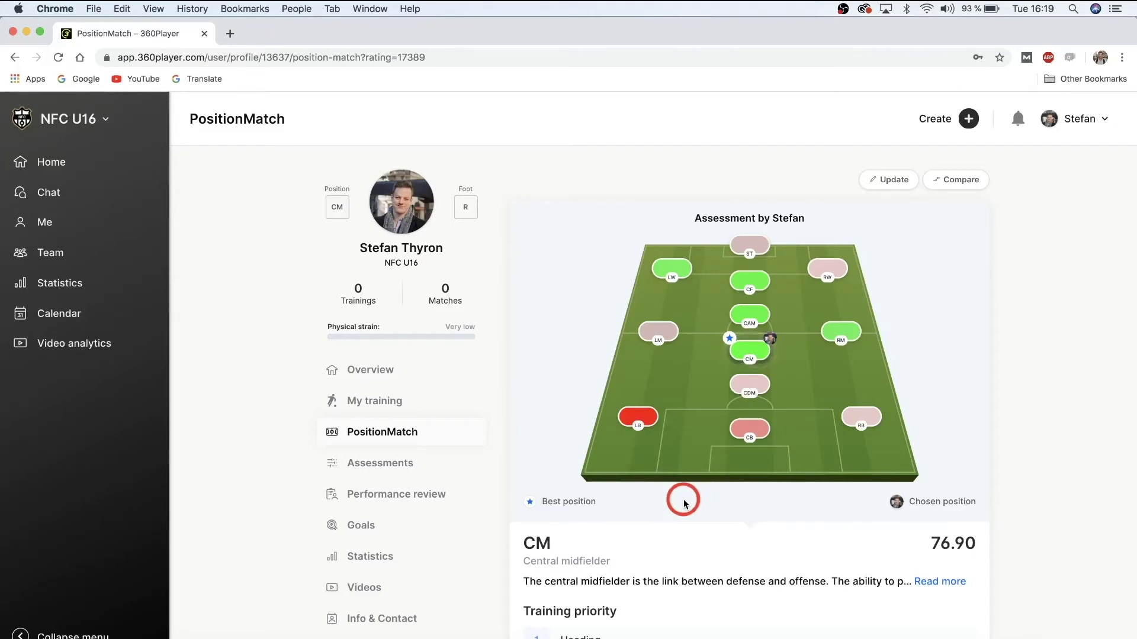
{"action": "scroll", "coordinate": [684, 503], "scroll_direction": "down", "scroll_amount": 3}
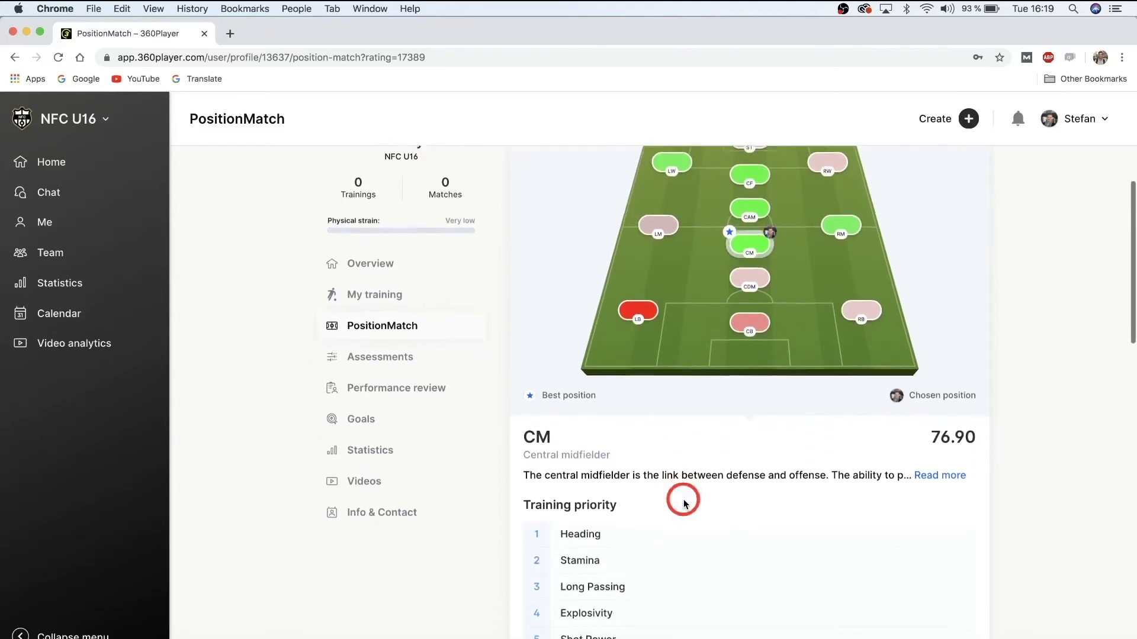
{"action": "scroll", "coordinate": [682, 500], "scroll_direction": "down", "scroll_amount": 2}
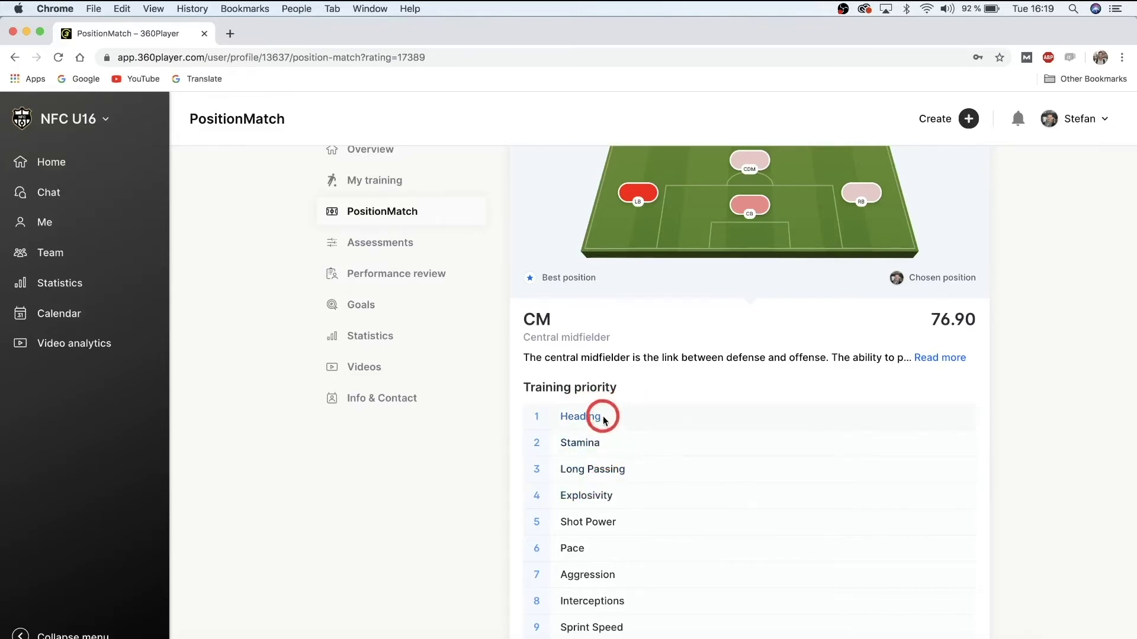
{"action": "scroll", "coordinate": [609, 506], "scroll_direction": "down", "scroll_amount": 5}
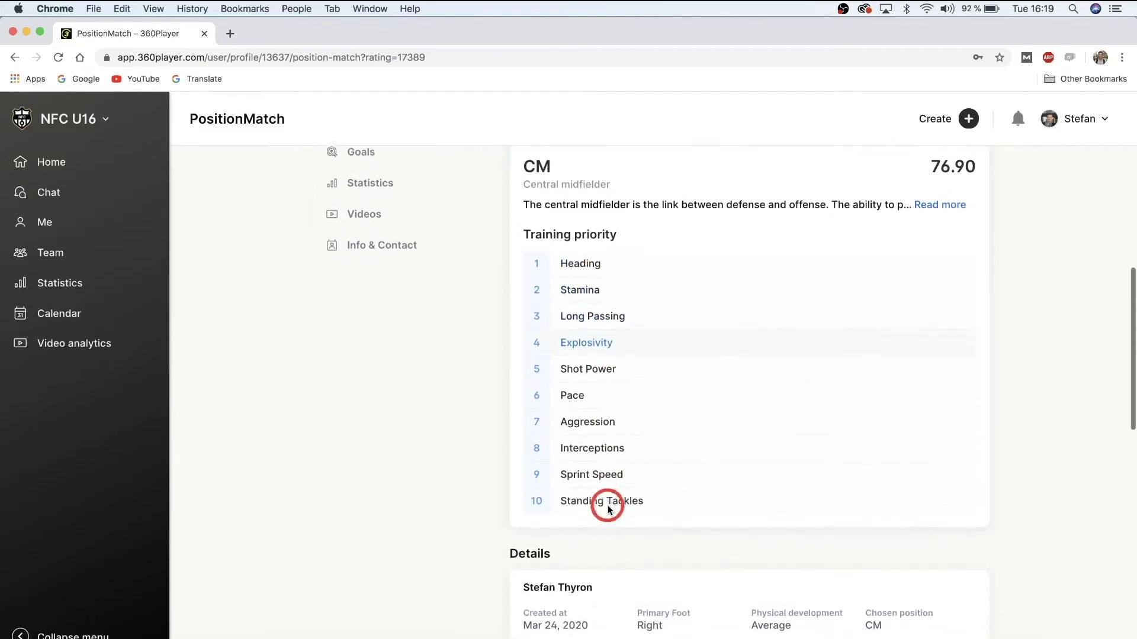
{"action": "scroll", "coordinate": [608, 508], "scroll_direction": "up", "scroll_amount": 5}
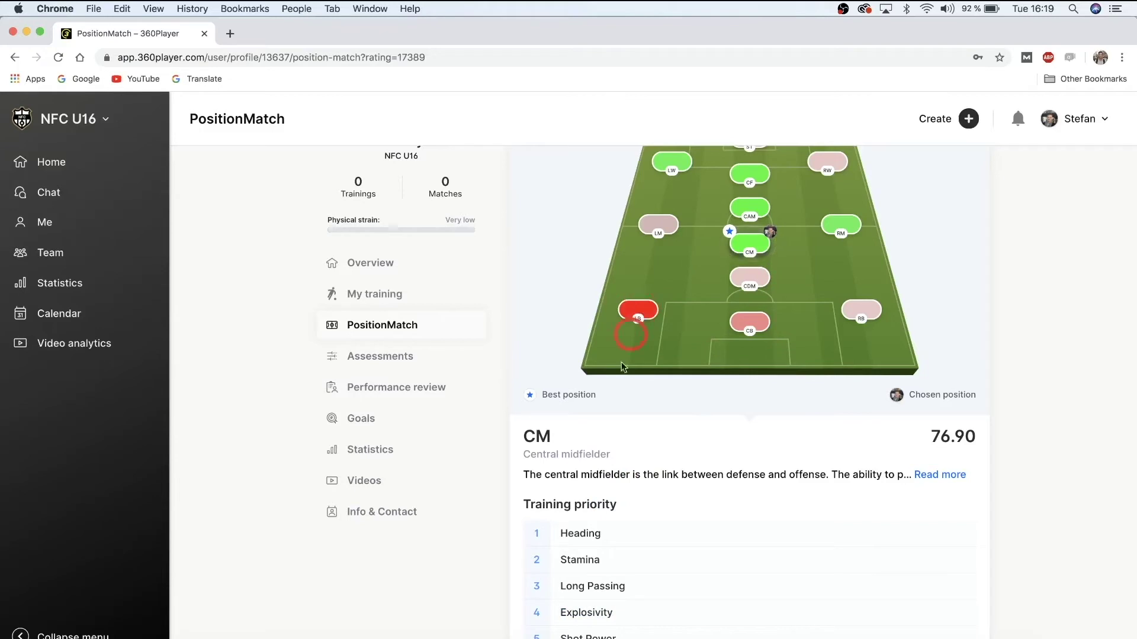
Show the left back (LB) rating and its training priorities on the pitch.
{"action": "left_click", "coordinate": [641, 306]}
{"action": "left_click", "coordinate": [645, 312]}
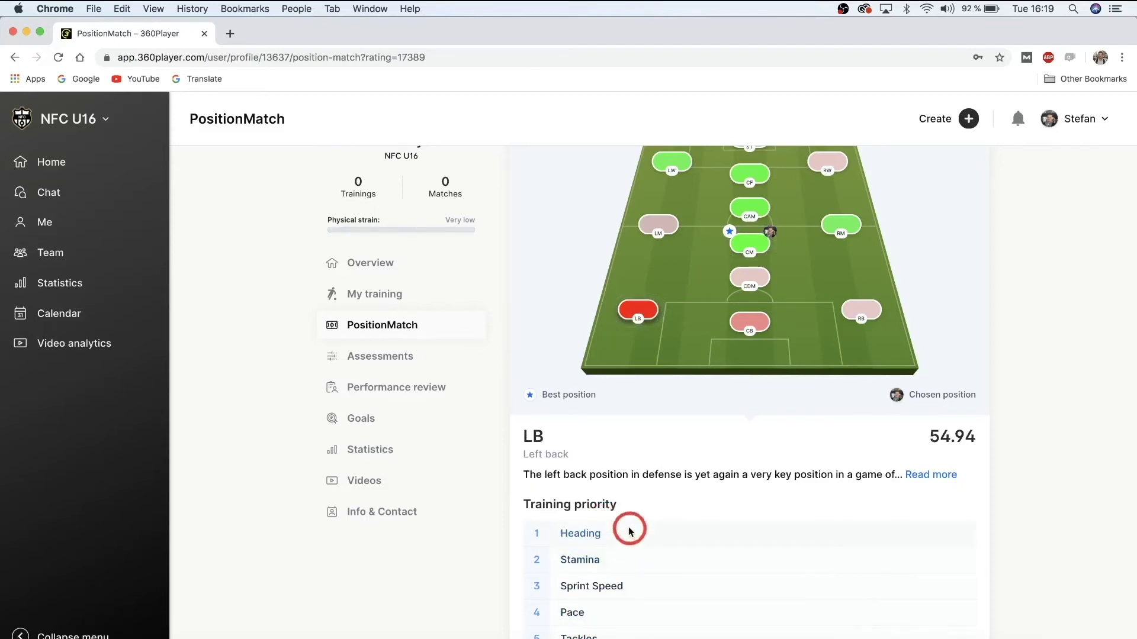
{"action": "scroll", "coordinate": [630, 581], "scroll_direction": "down", "scroll_amount": 3}
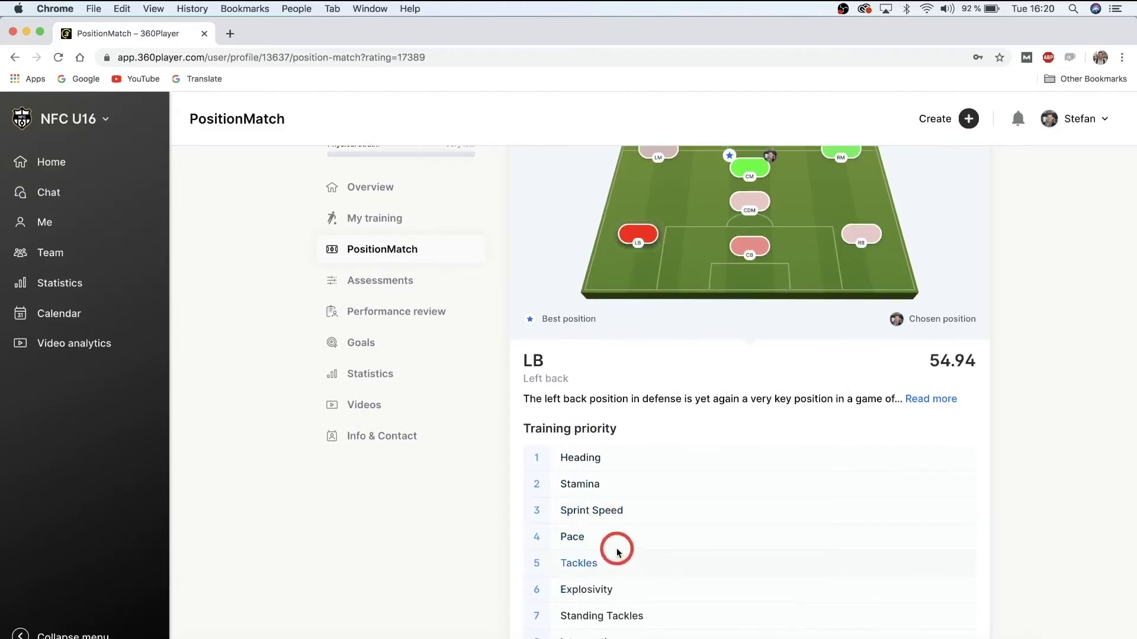
{"action": "scroll", "coordinate": [615, 548], "scroll_direction": "up", "scroll_amount": 5}
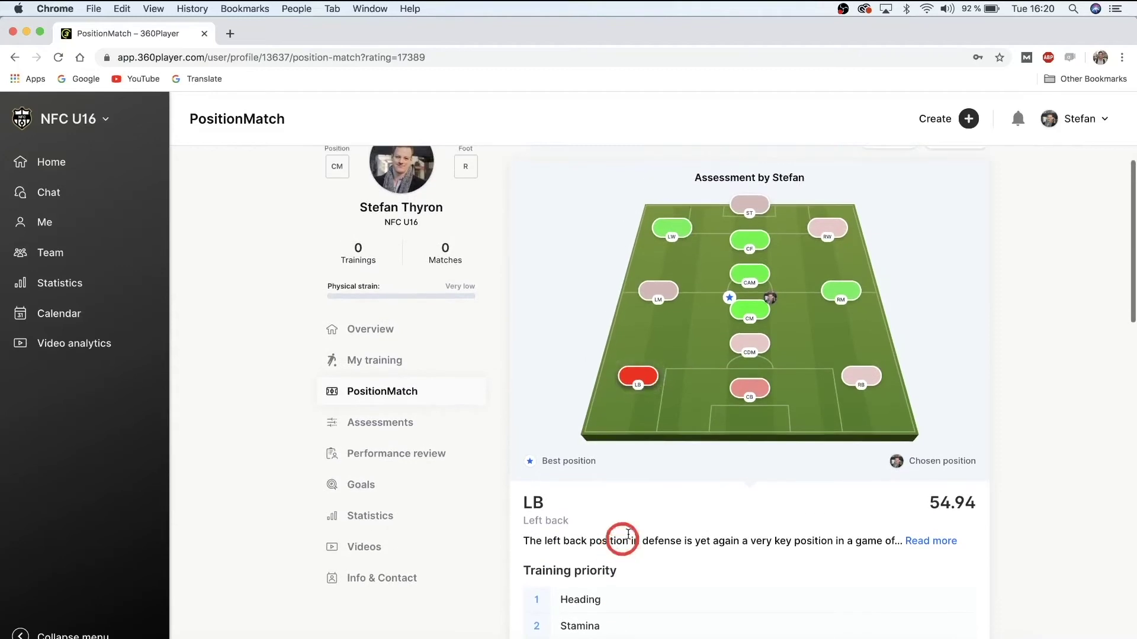
Show the striker (ST) rating of 70.64 and open its Finishing priority exercise.
{"action": "left_click", "coordinate": [750, 208]}
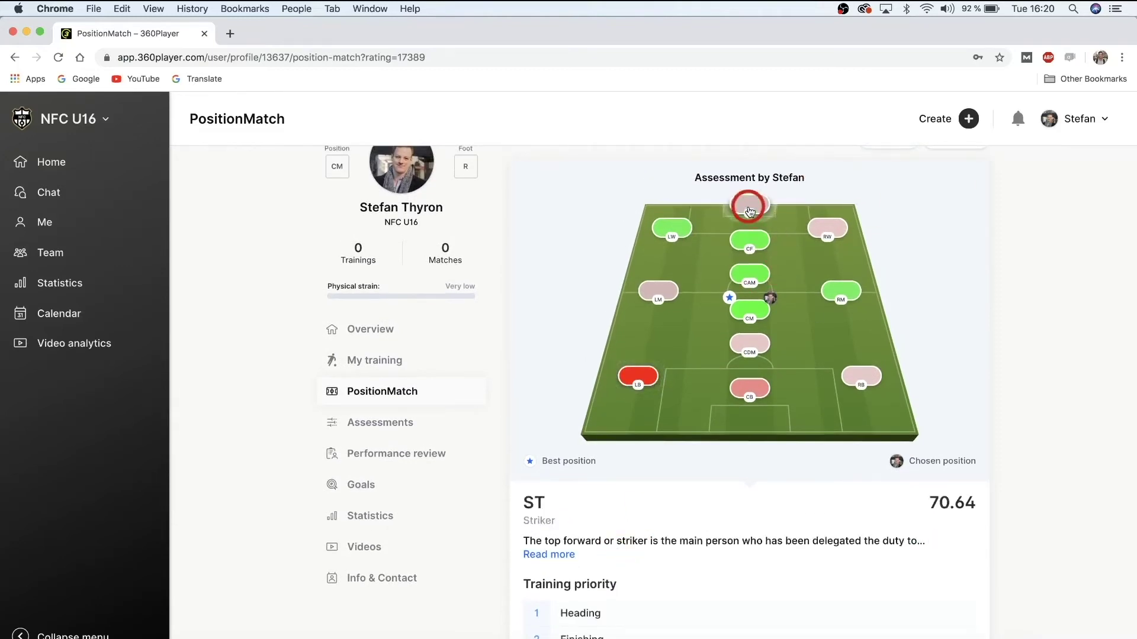
{"action": "scroll", "coordinate": [702, 384], "scroll_direction": "down", "scroll_amount": 5}
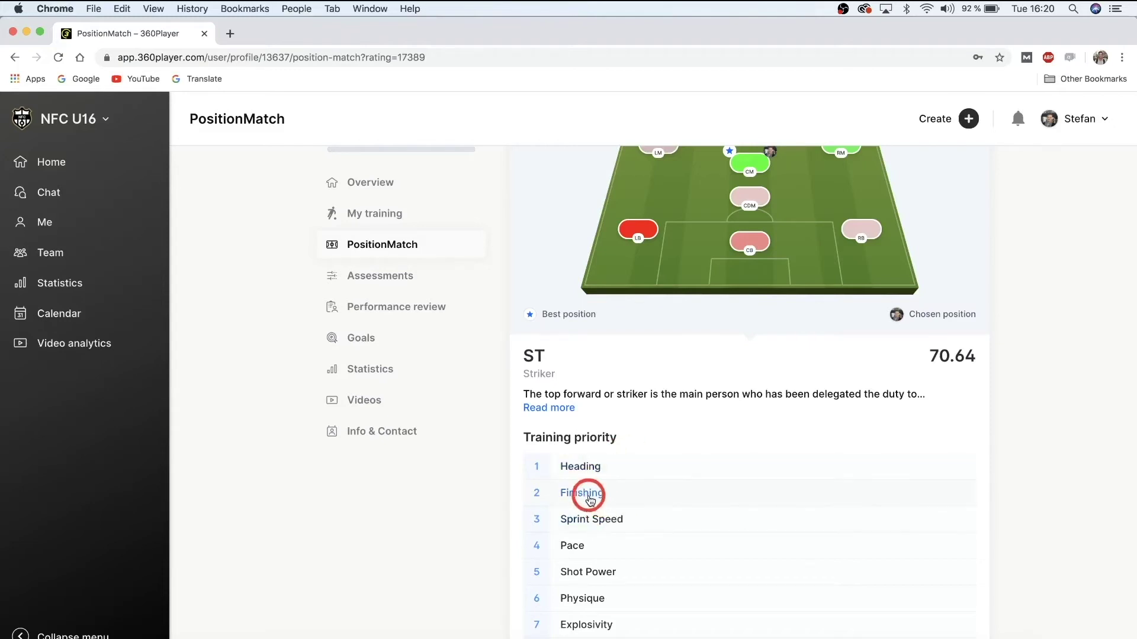
{"action": "left_click", "coordinate": [589, 499]}
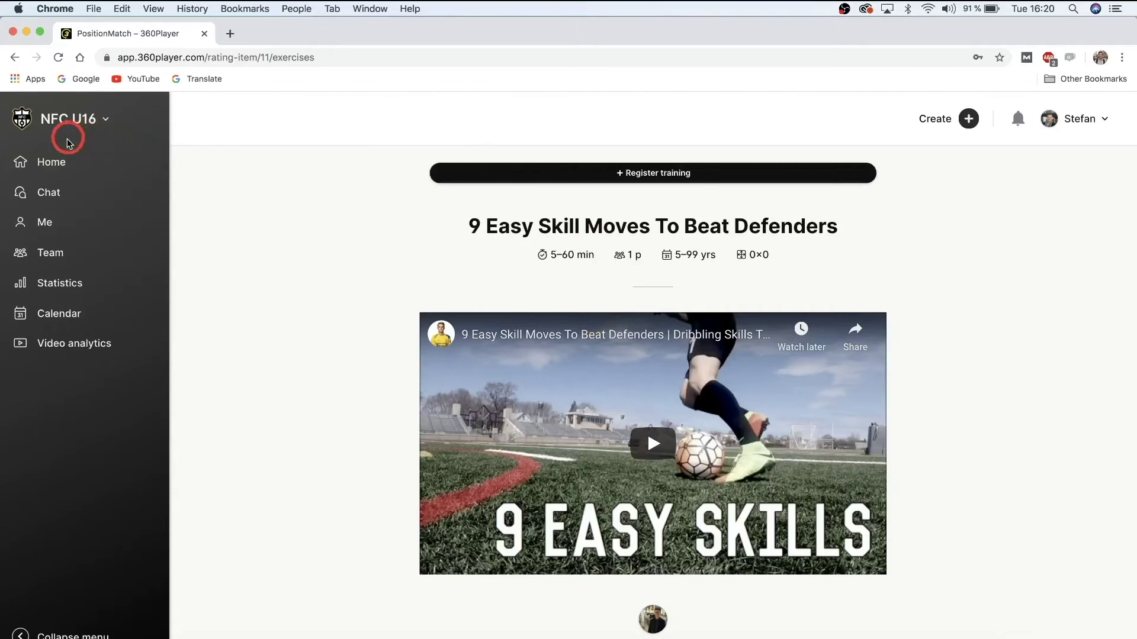
Leave the Finishing exercise and return to the team Dashboard via Home.
{"action": "left_click", "coordinate": [52, 166]}
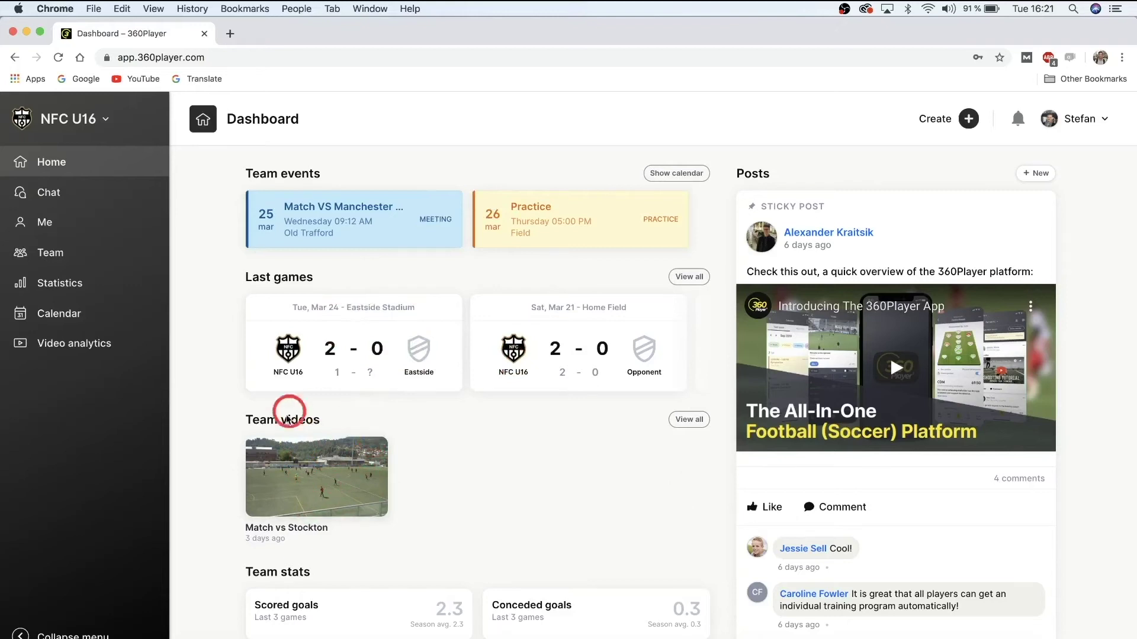
{"action": "scroll", "coordinate": [351, 442], "scroll_direction": "down", "scroll_amount": 2}
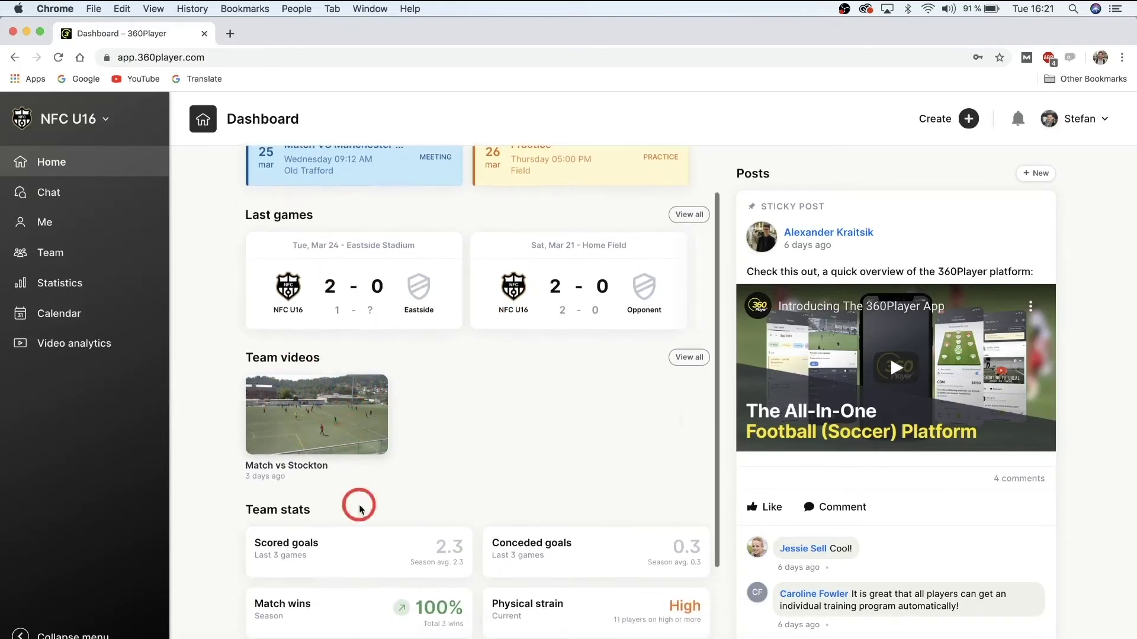
{"action": "scroll", "coordinate": [359, 452], "scroll_direction": "down", "scroll_amount": 2}
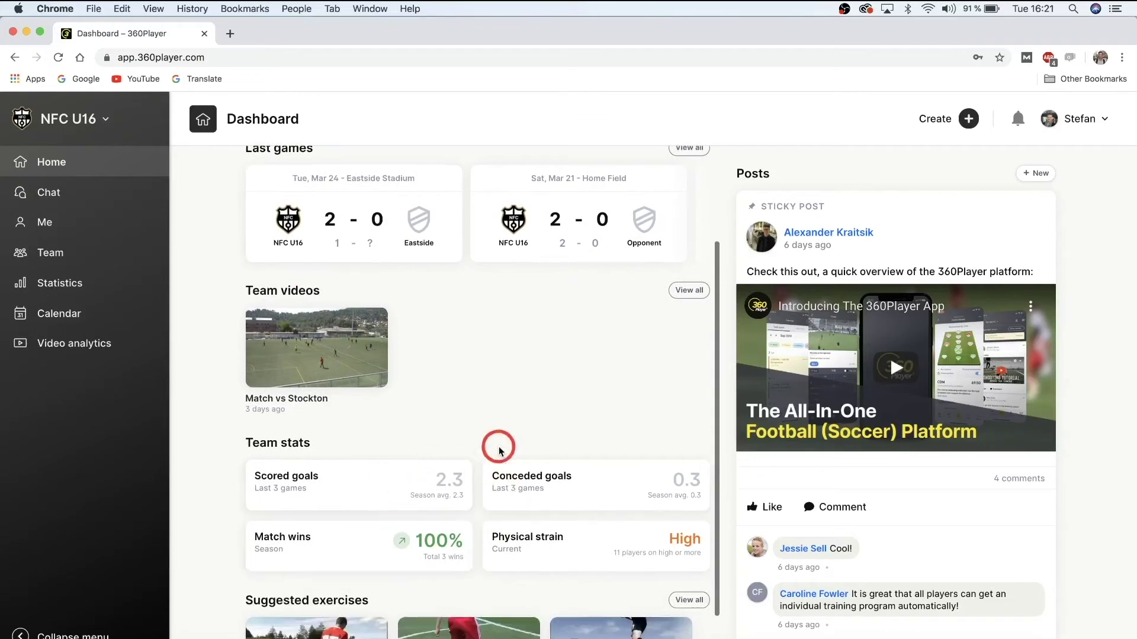
{"action": "scroll", "coordinate": [498, 448], "scroll_direction": "down", "scroll_amount": 2}
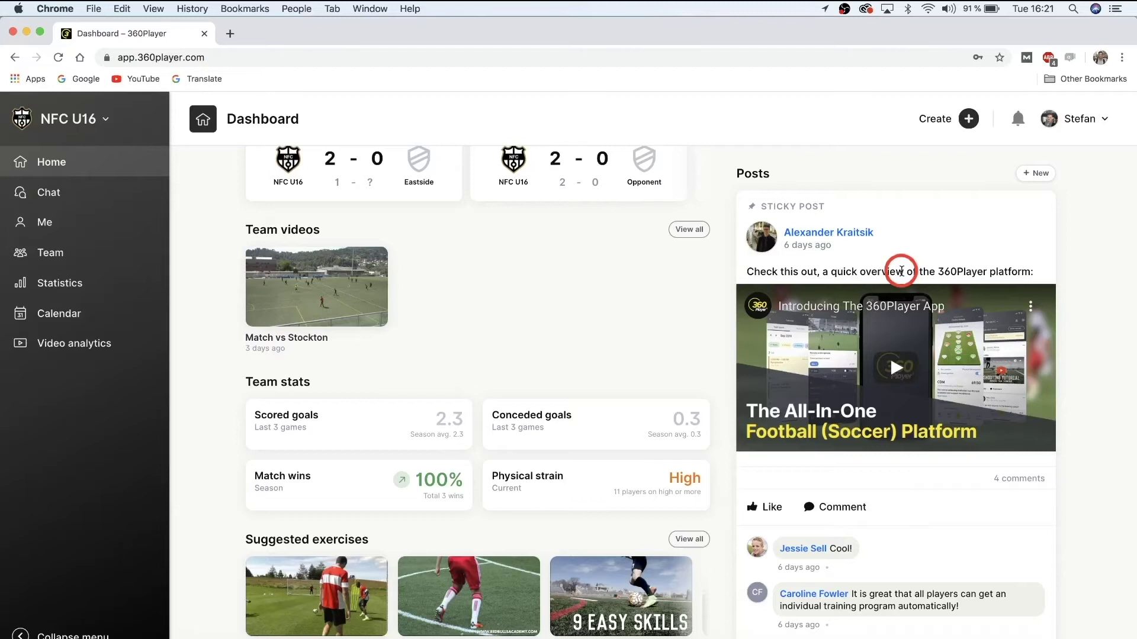
{"action": "scroll", "coordinate": [900, 271], "scroll_direction": "down", "scroll_amount": 10}
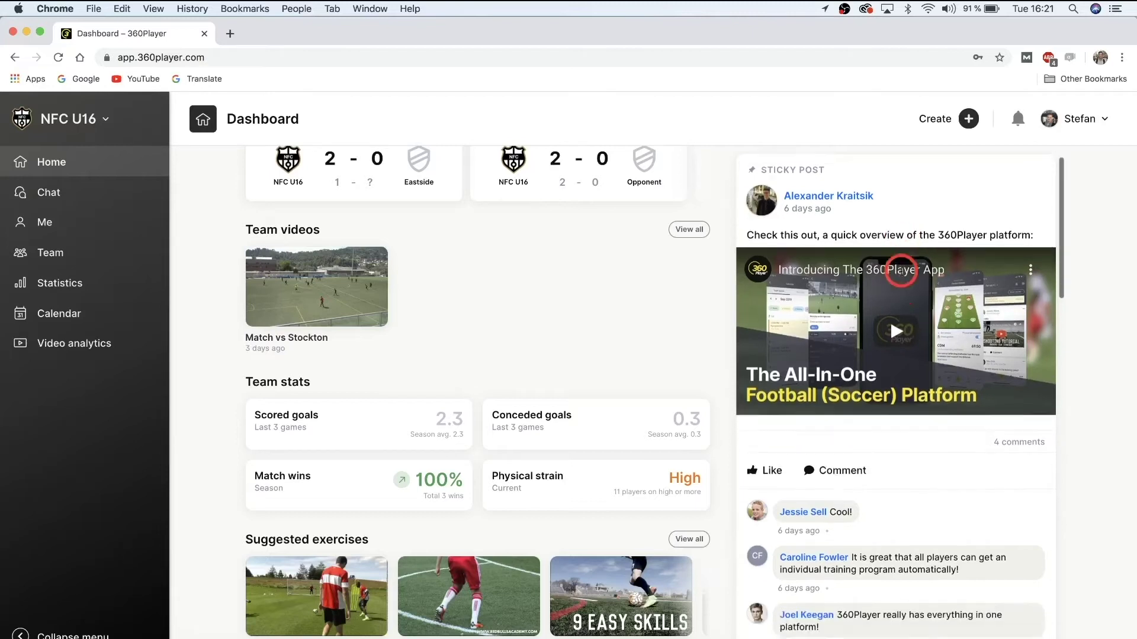
{"action": "scroll", "coordinate": [900, 274], "scroll_direction": "down", "scroll_amount": 7}
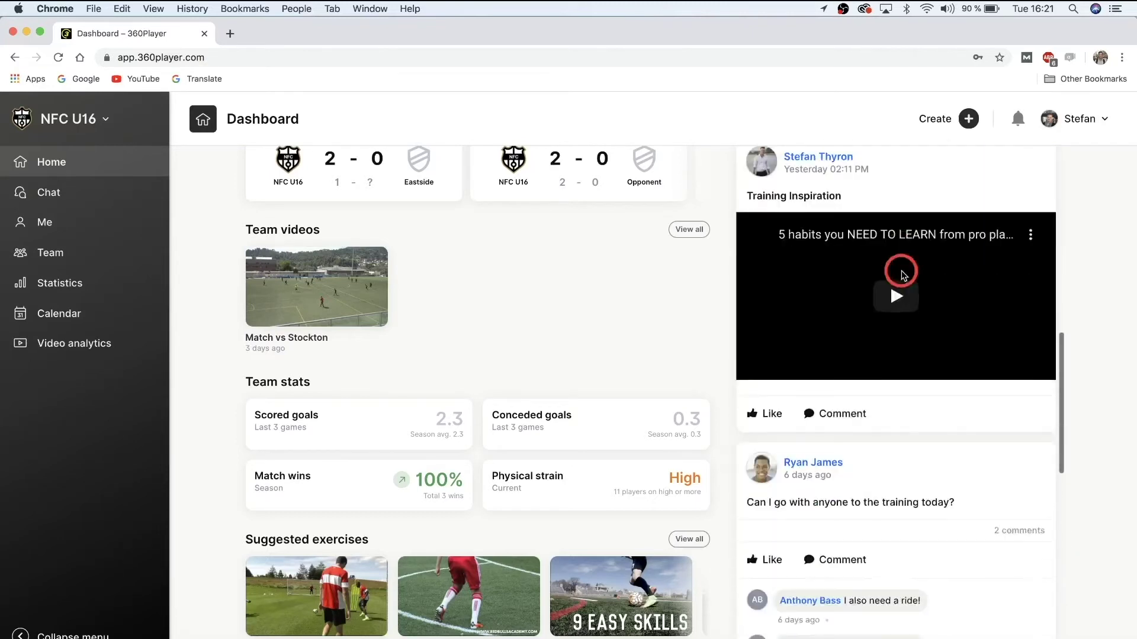
{"action": "scroll", "coordinate": [900, 274], "scroll_direction": "up", "scroll_amount": 15}
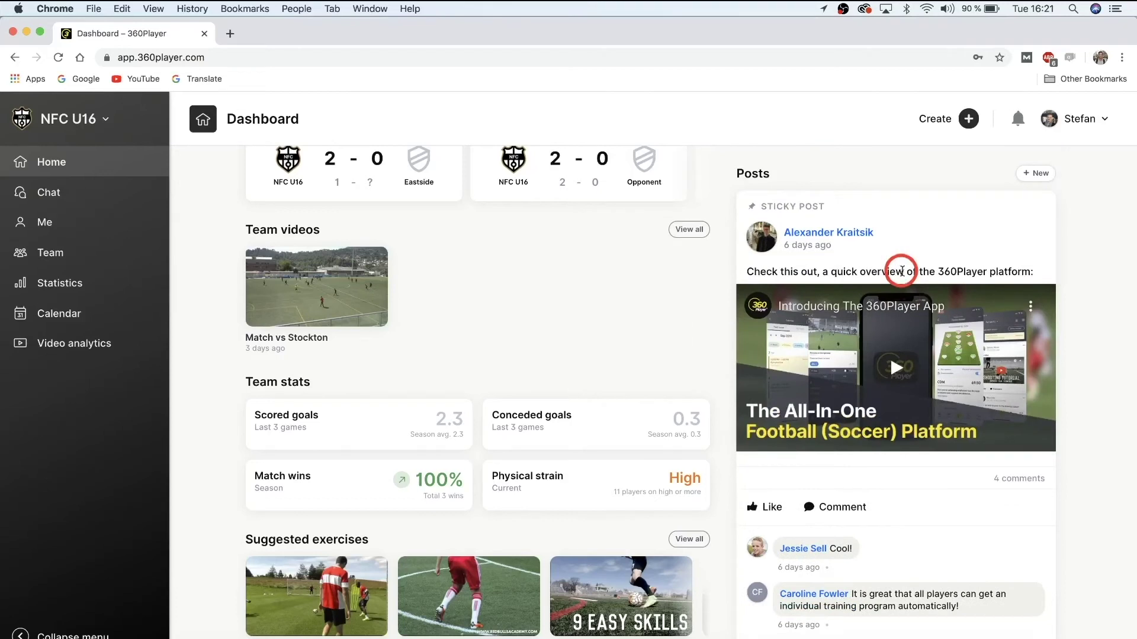
Start a new post, then close the empty post form without publishing.
{"action": "left_click", "coordinate": [1040, 177]}
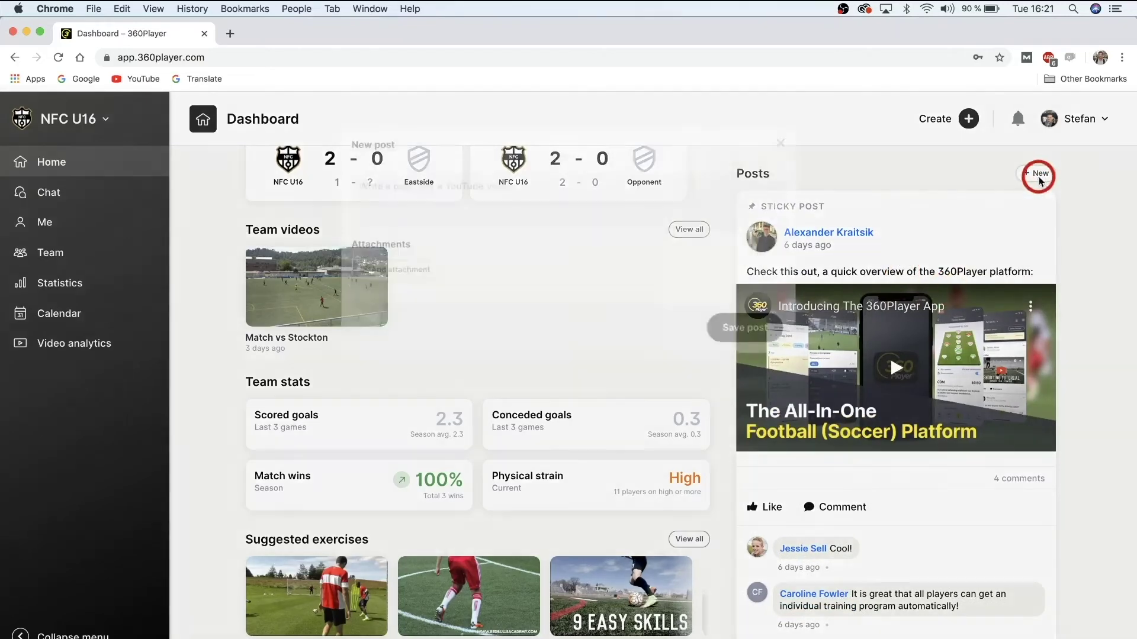
{"action": "left_click", "coordinate": [501, 203]}
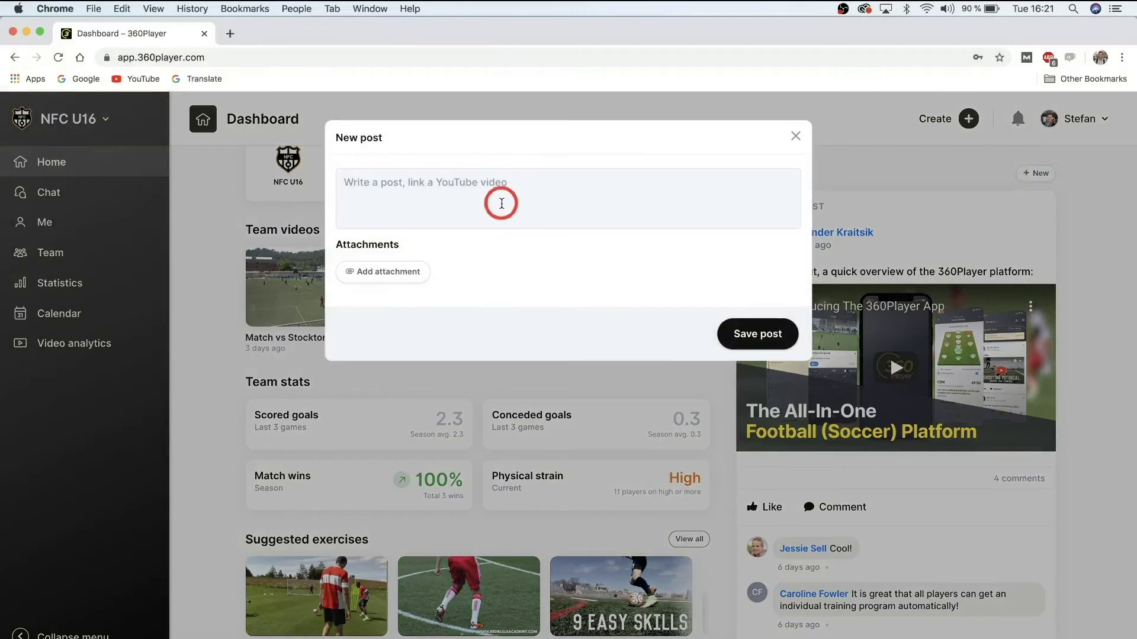
{"action": "left_click", "coordinate": [780, 331]}
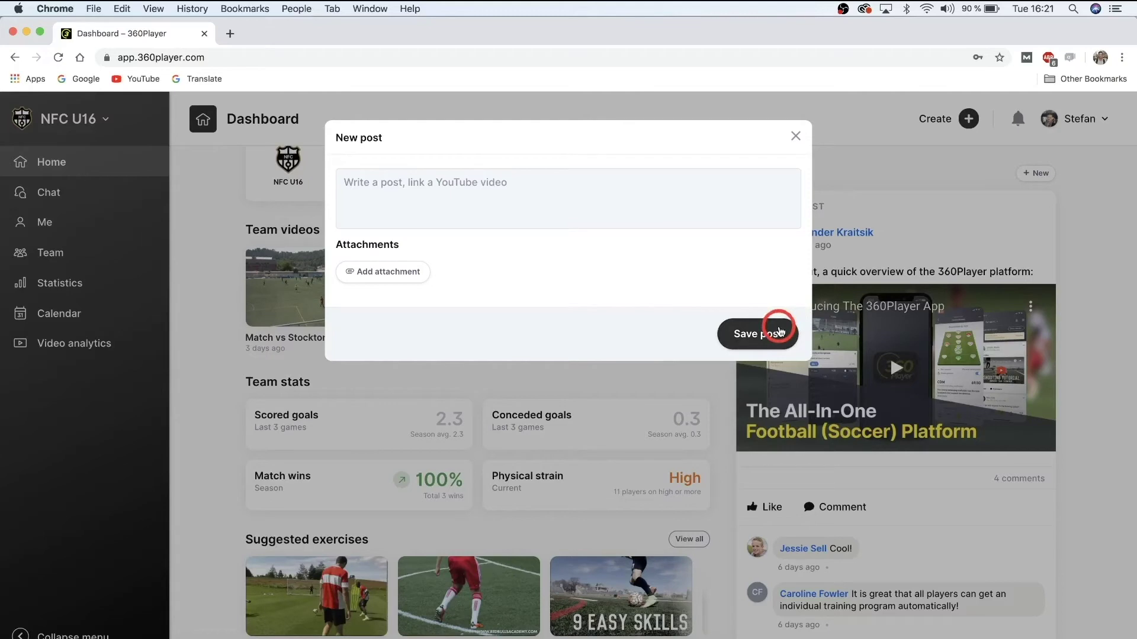
{"action": "left_click", "coordinate": [795, 136]}
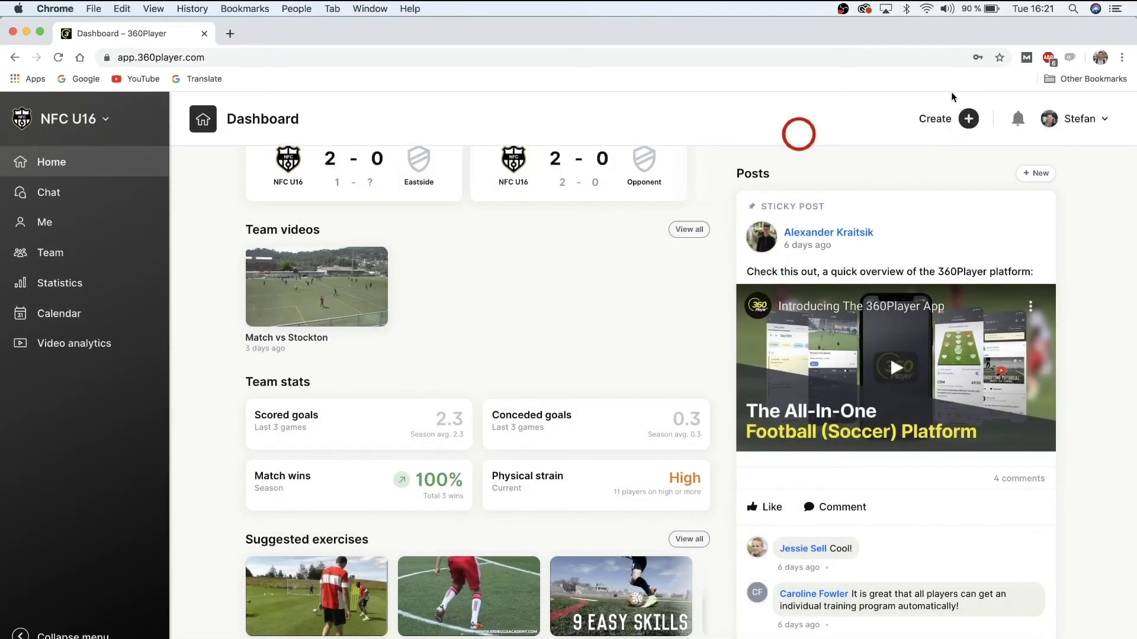
Publish a team post reading 'Nice job in the game everyone!' from Create + > Post.
{"action": "left_click", "coordinate": [969, 119]}
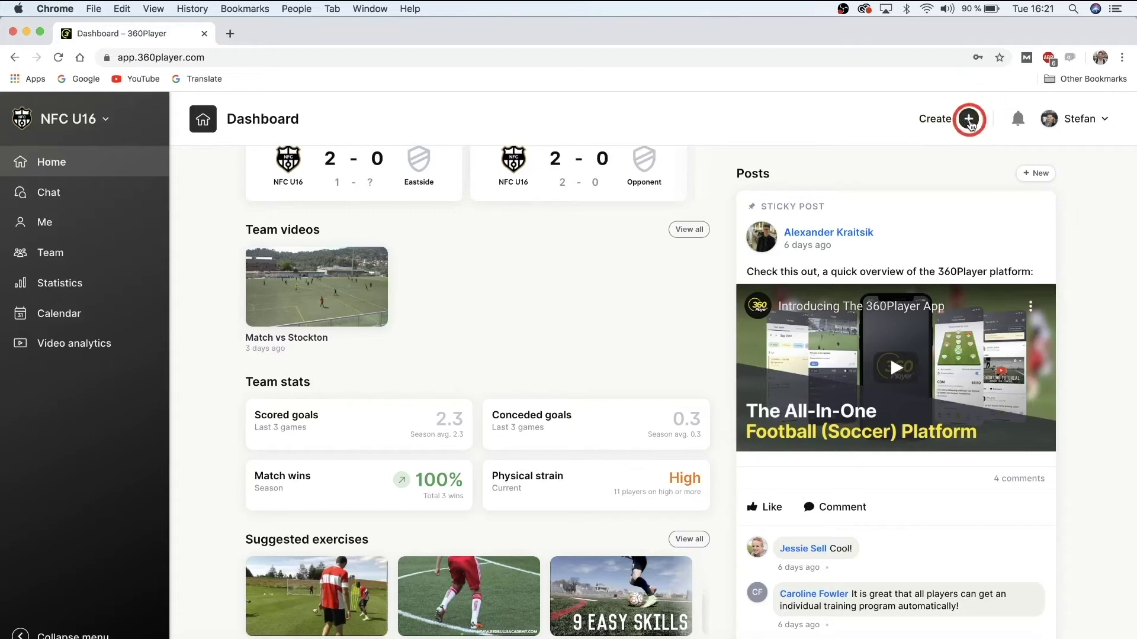
{"action": "left_click", "coordinate": [970, 120]}
{"action": "left_click", "coordinate": [817, 157]}
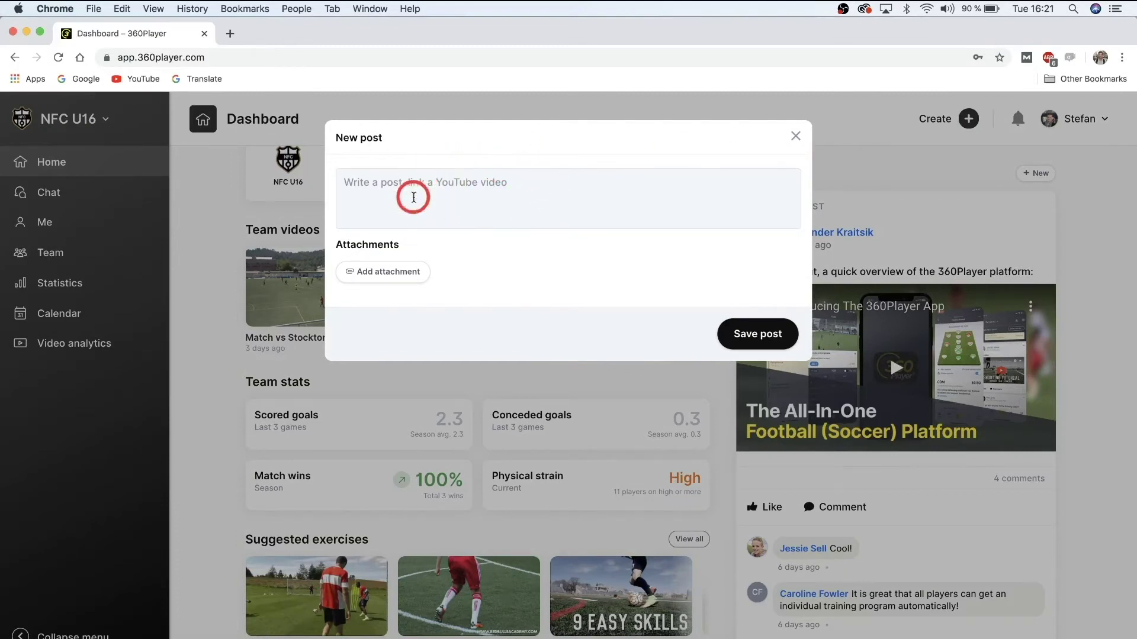
{"action": "left_click", "coordinate": [517, 187]}
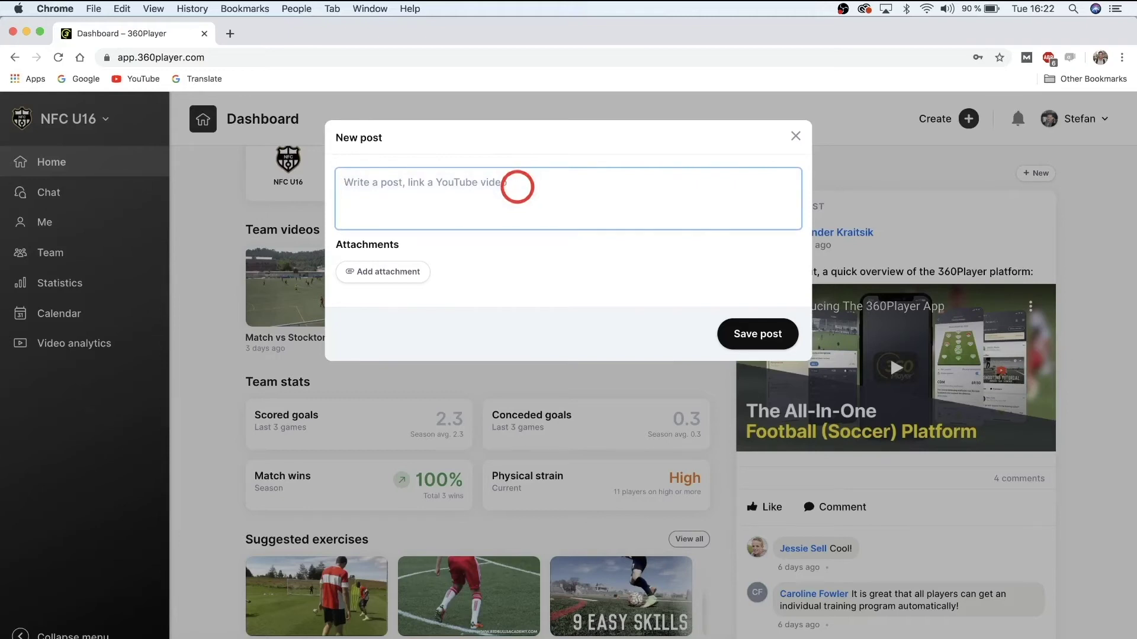
{"action": "type", "text": "Nice job in the game everyone!"}
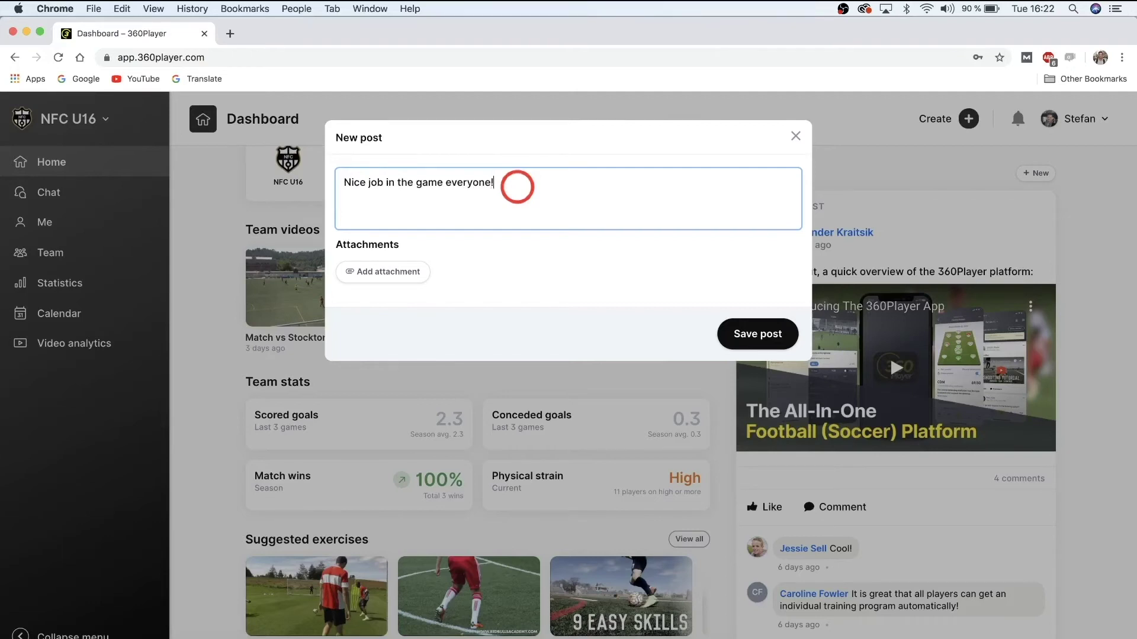
{"action": "left_click", "coordinate": [758, 333]}
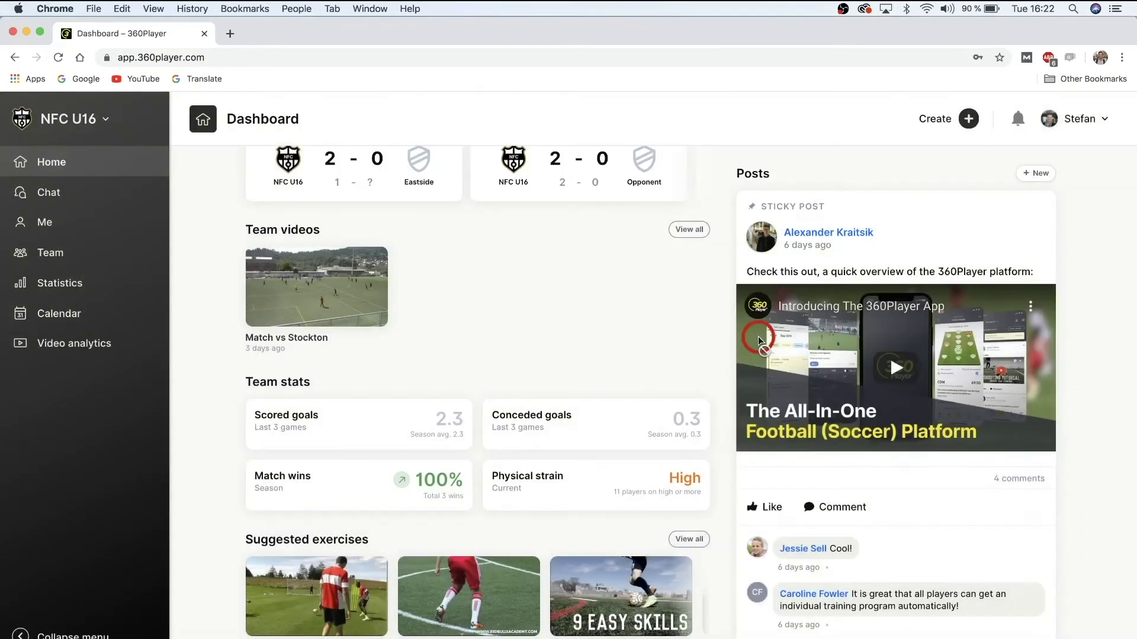
{"action": "scroll", "coordinate": [758, 337], "scroll_direction": "down", "scroll_amount": 1}
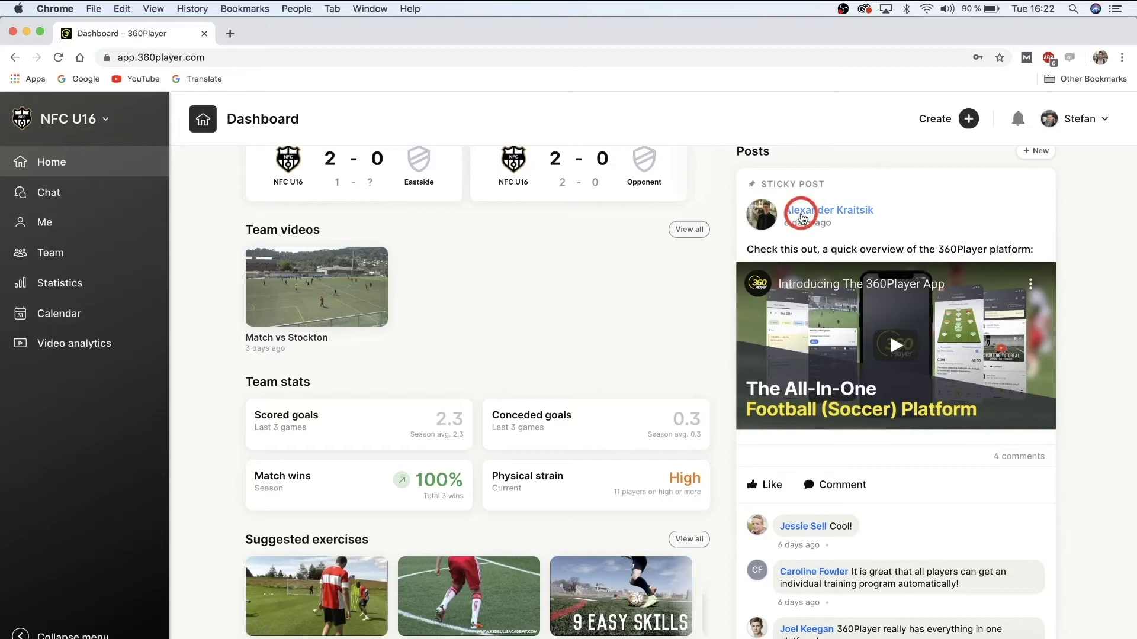
{"action": "scroll", "coordinate": [800, 217], "scroll_direction": "down", "scroll_amount": 10}
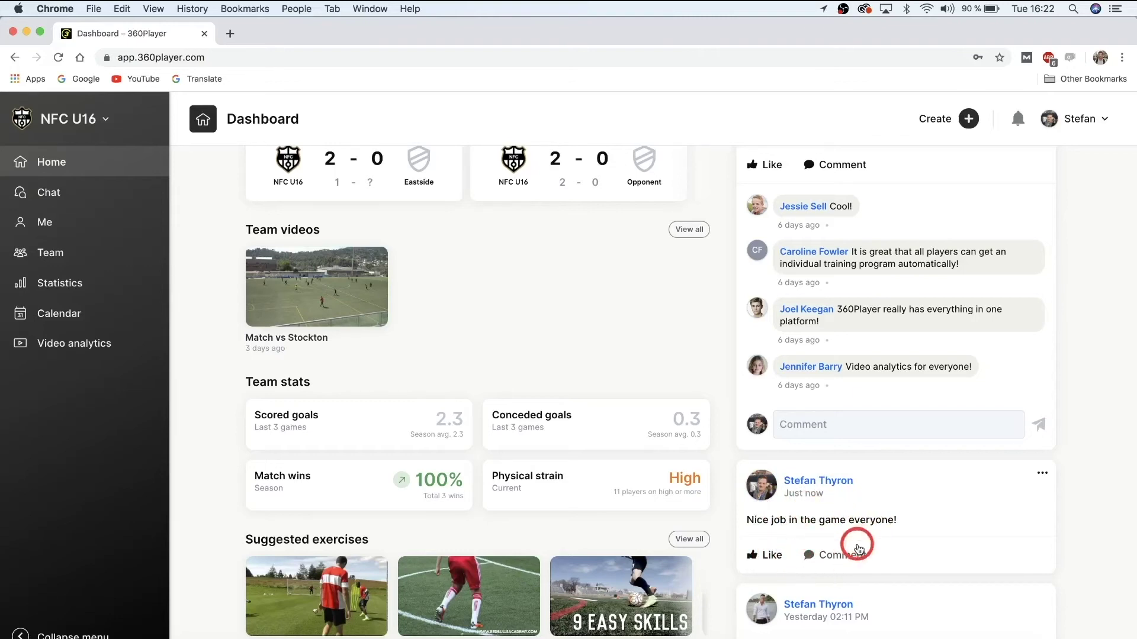
{"action": "scroll", "coordinate": [829, 542], "scroll_direction": "up", "scroll_amount": 6}
{"action": "scroll", "coordinate": [453, 393], "scroll_direction": "up", "scroll_amount": 3}
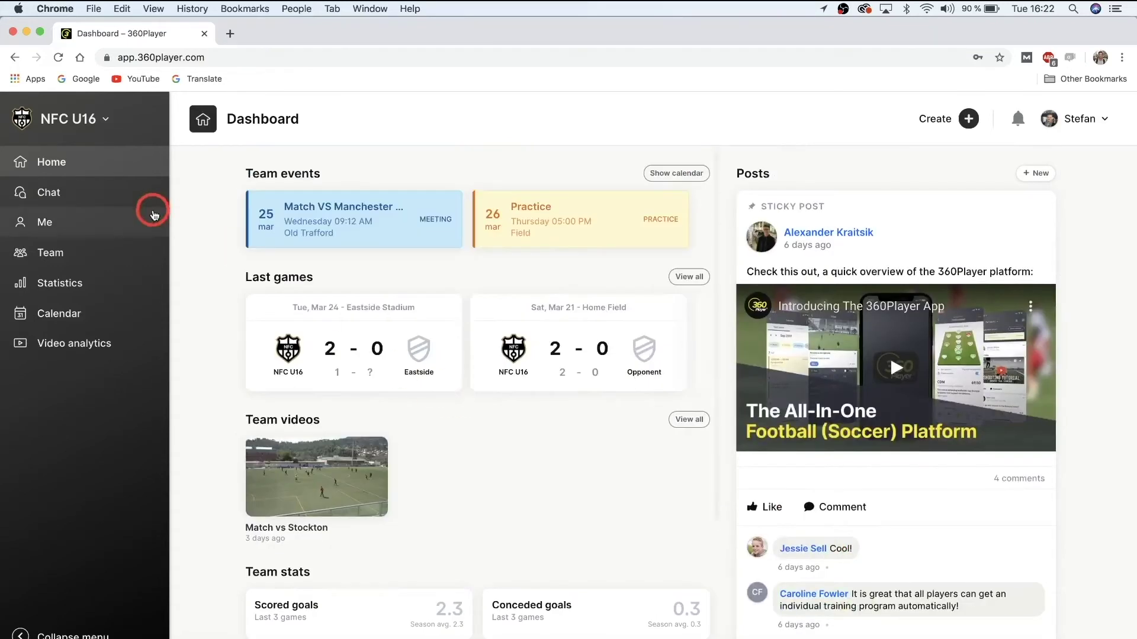
Start a private chat with a chosen player from the New private chat list, then go to Me.
{"action": "left_click", "coordinate": [70, 196]}
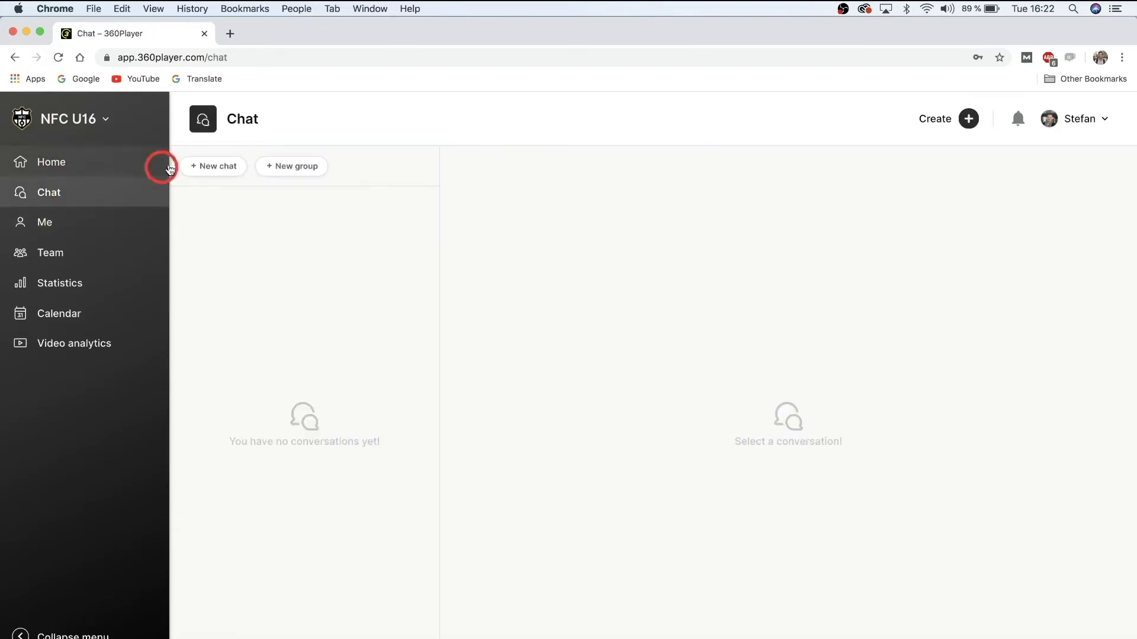
{"action": "left_click", "coordinate": [221, 168]}
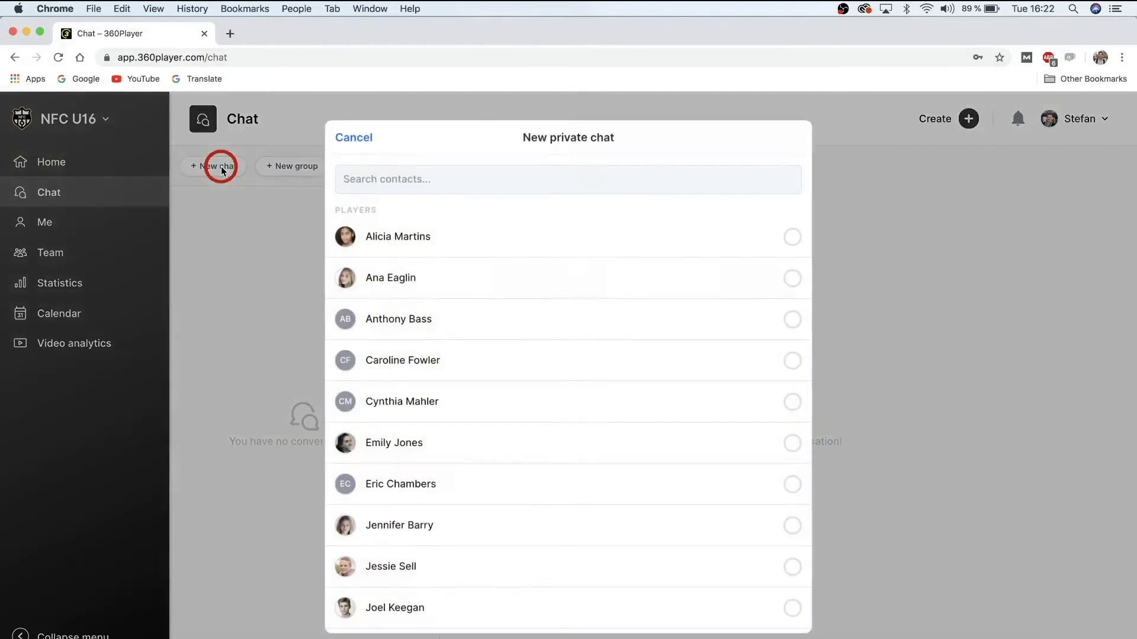
{"action": "scroll", "coordinate": [527, 287], "scroll_direction": "down", "scroll_amount": 3}
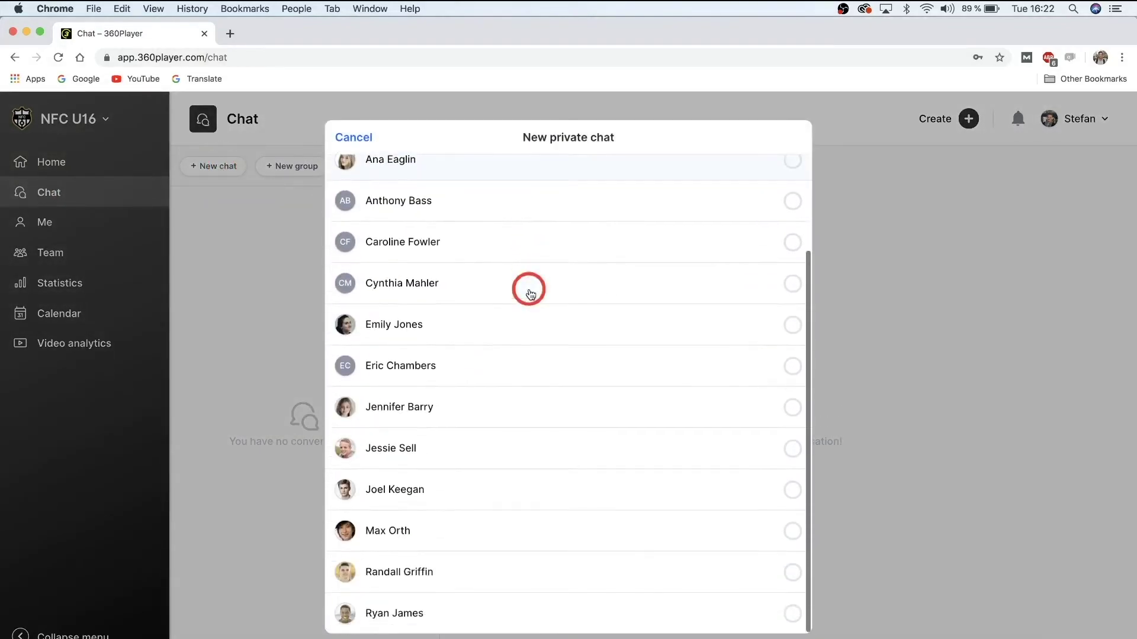
{"action": "scroll", "coordinate": [527, 287], "scroll_direction": "up", "scroll_amount": 3}
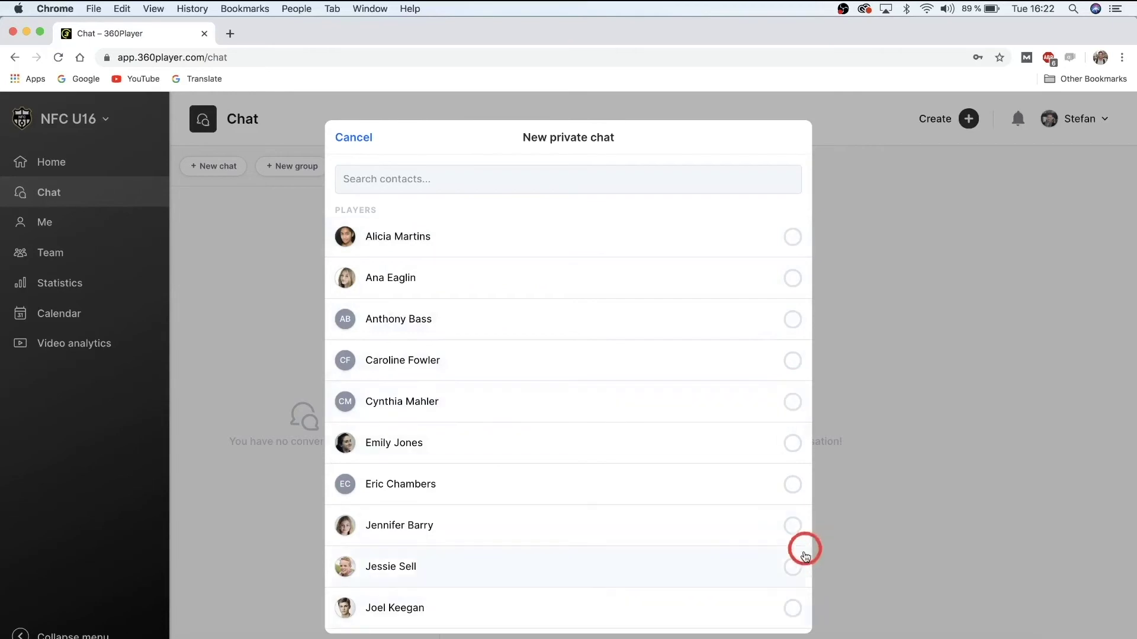
{"action": "left_click", "coordinate": [793, 569]}
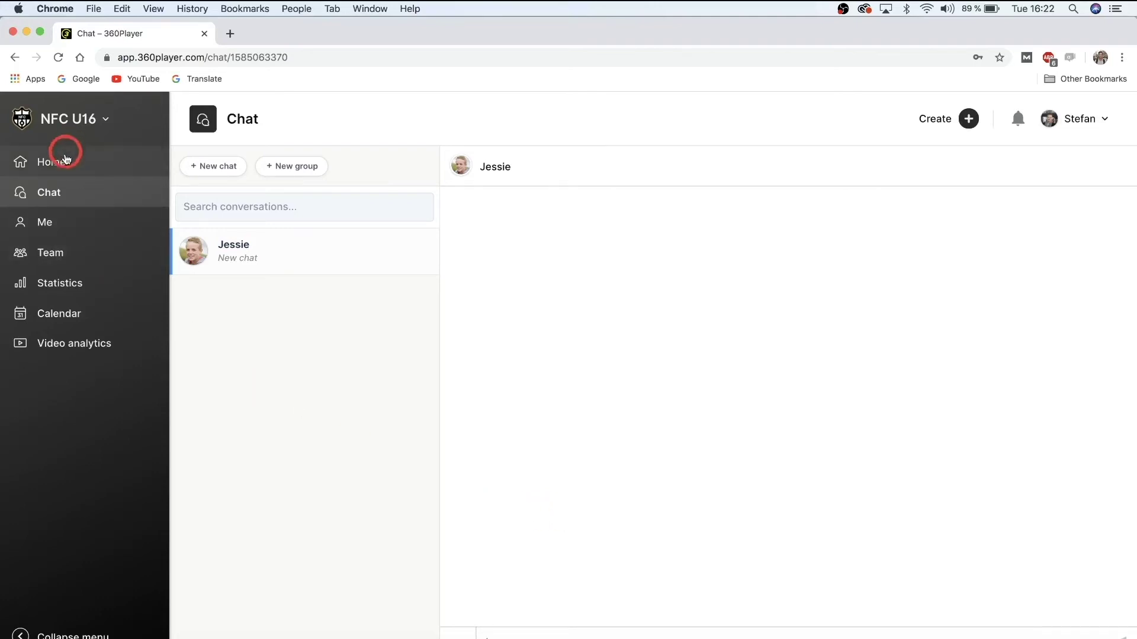
{"action": "left_click", "coordinate": [57, 222]}
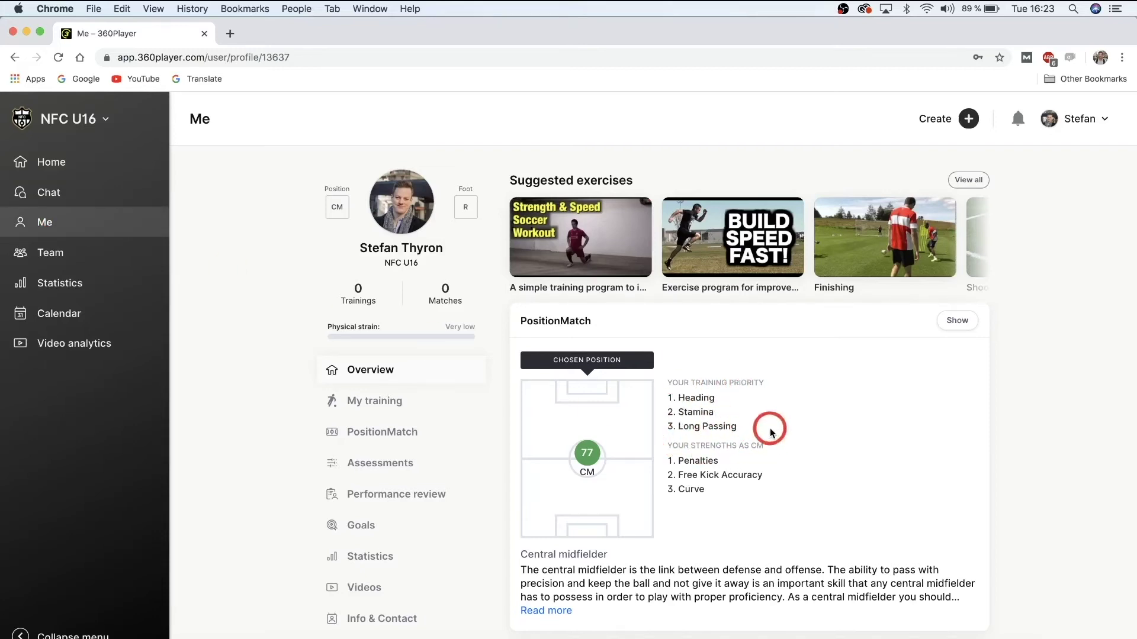
Scroll your profile down to the strengths radar chart and back to the top.
{"action": "scroll", "coordinate": [770, 432], "scroll_direction": "down", "scroll_amount": 5}
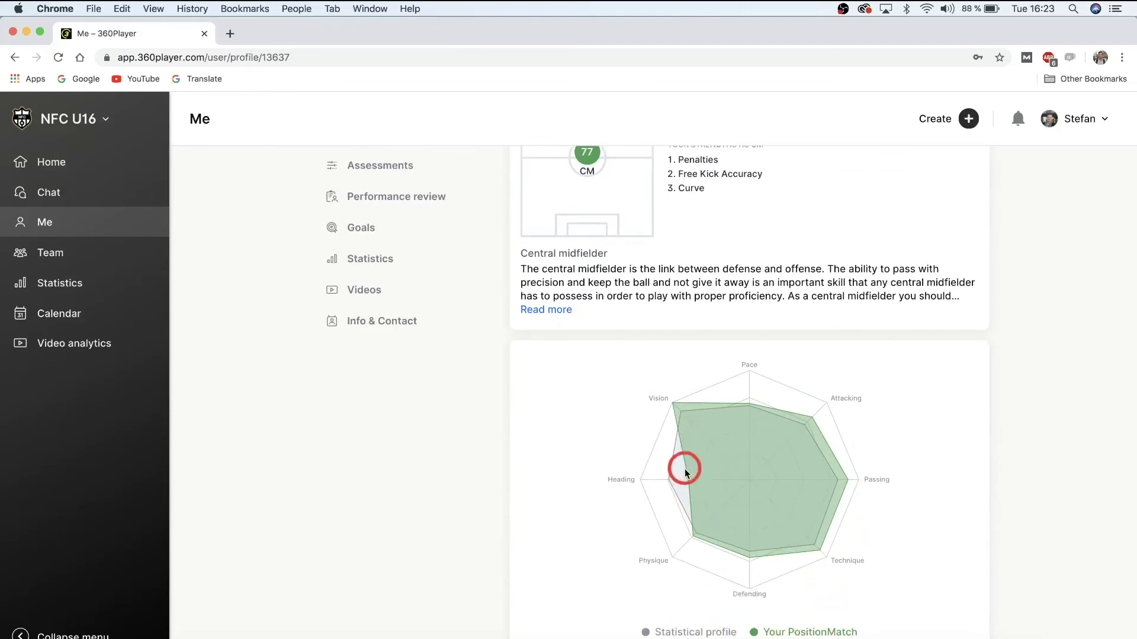
{"action": "scroll", "coordinate": [684, 468], "scroll_direction": "up", "scroll_amount": 4}
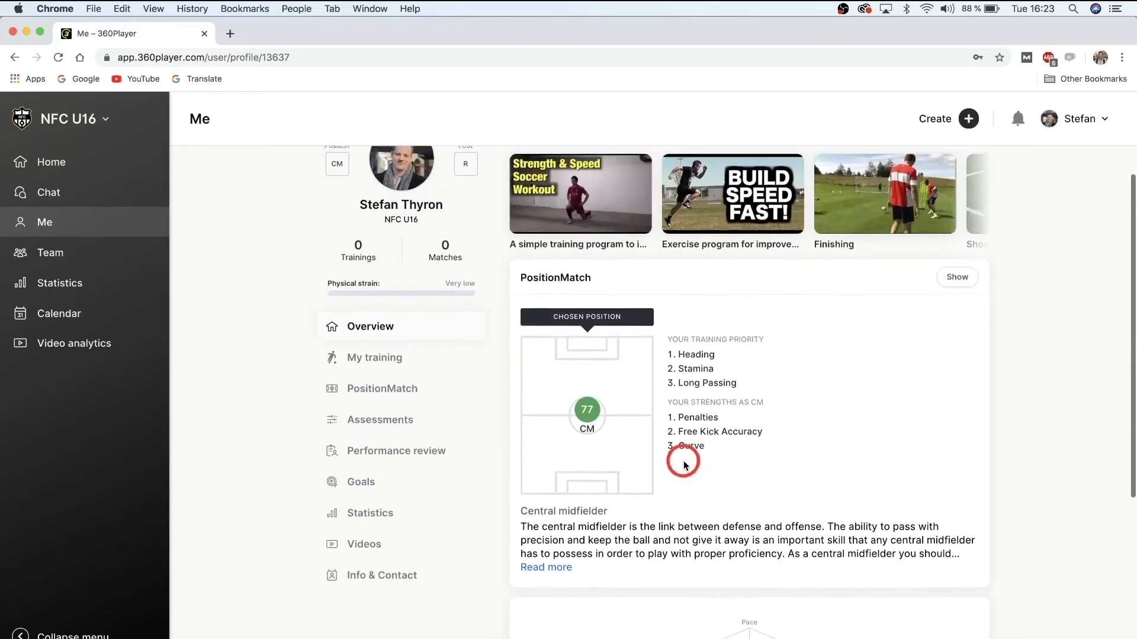
{"action": "scroll", "coordinate": [684, 465], "scroll_direction": "up", "scroll_amount": 1}
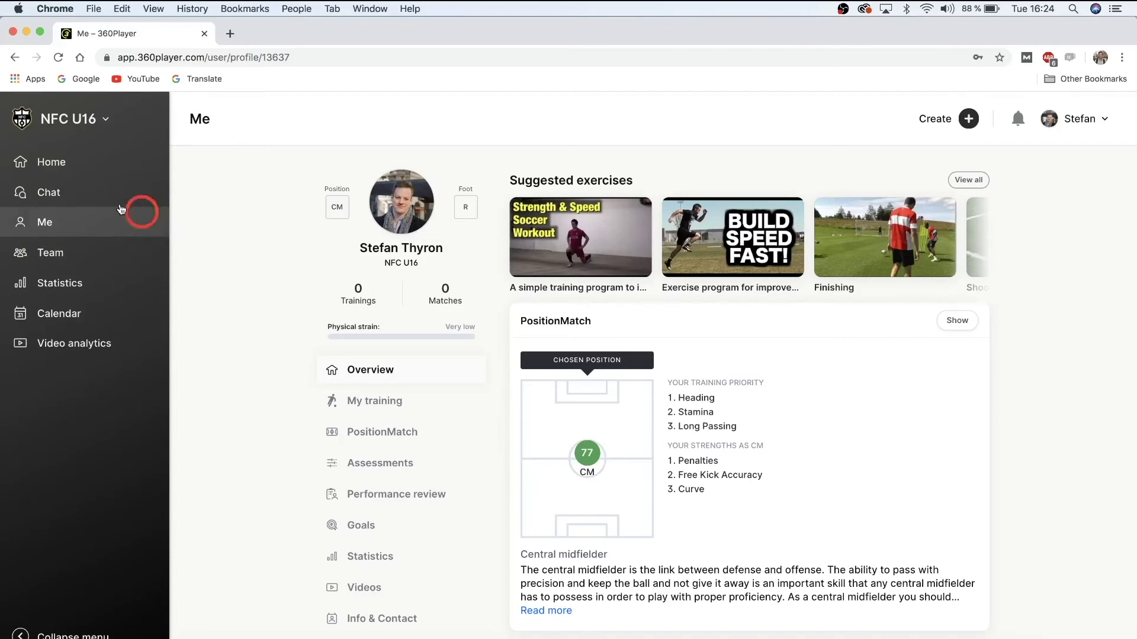
Expand the first midfielder's summary on the Team roster, view their profile, and return to the list.
{"action": "left_click", "coordinate": [56, 254]}
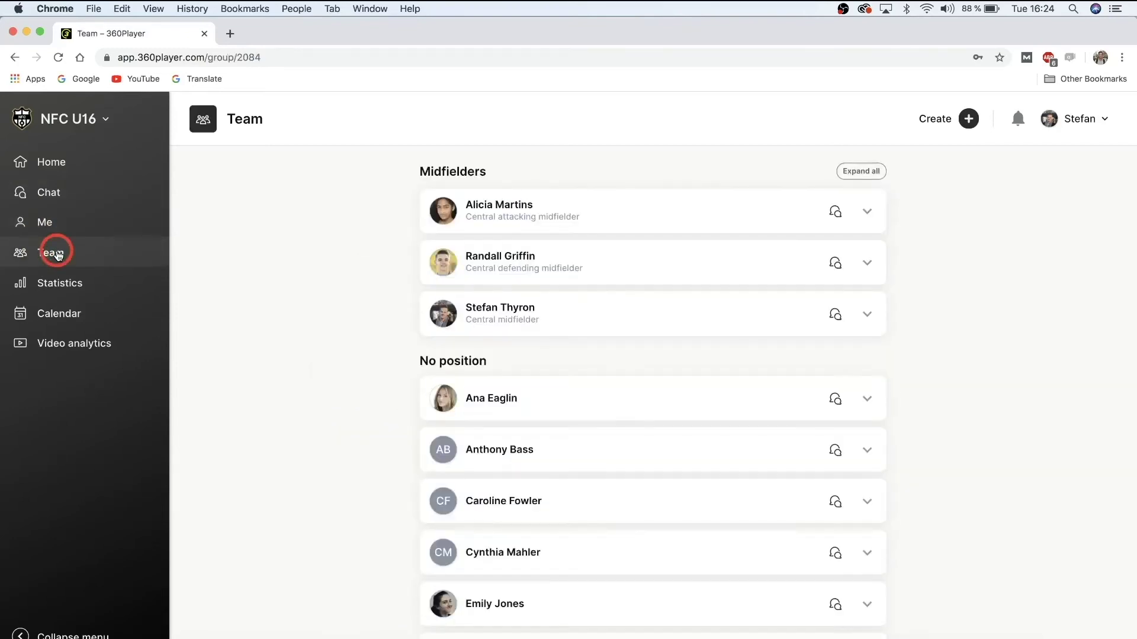
{"action": "scroll", "coordinate": [642, 219], "scroll_direction": "down", "scroll_amount": 10}
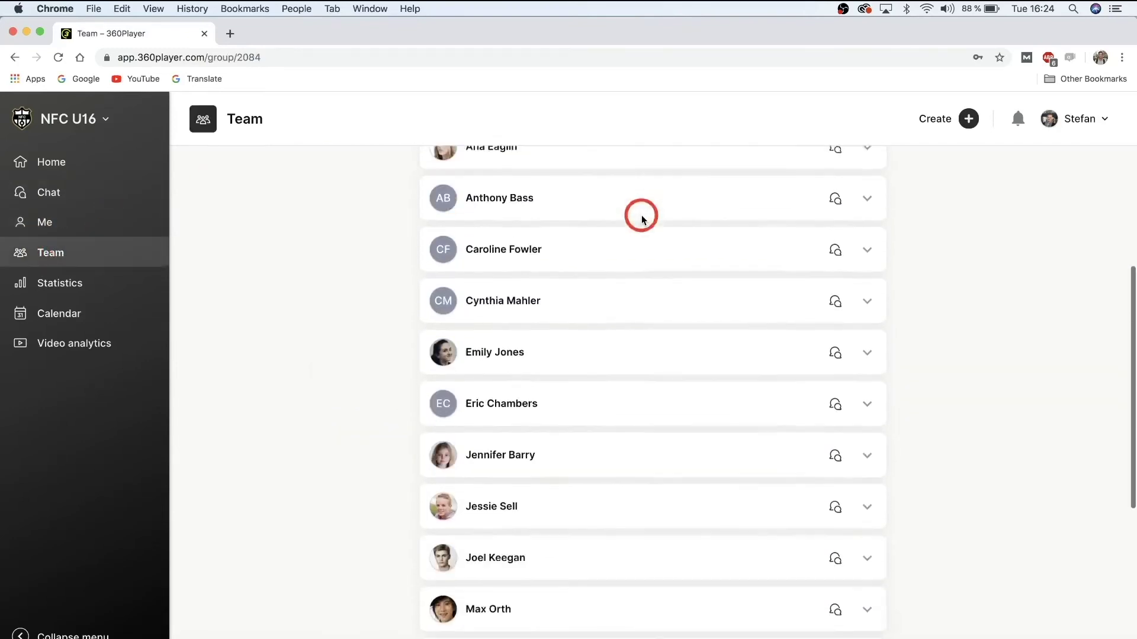
{"action": "scroll", "coordinate": [642, 219], "scroll_direction": "up", "scroll_amount": 10}
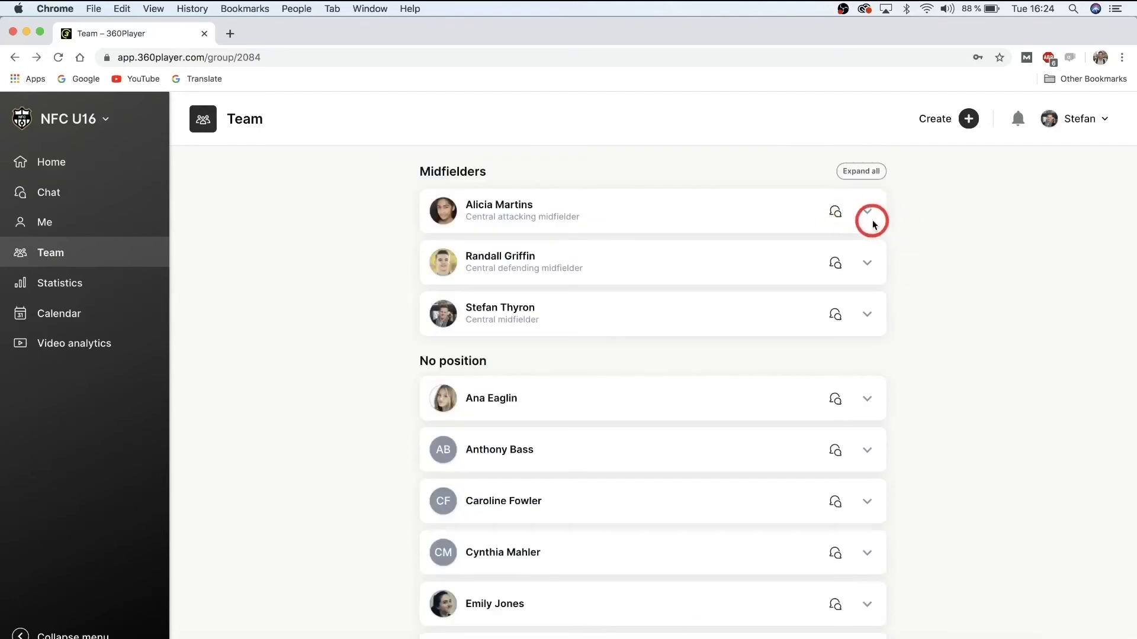
{"action": "left_click", "coordinate": [868, 214]}
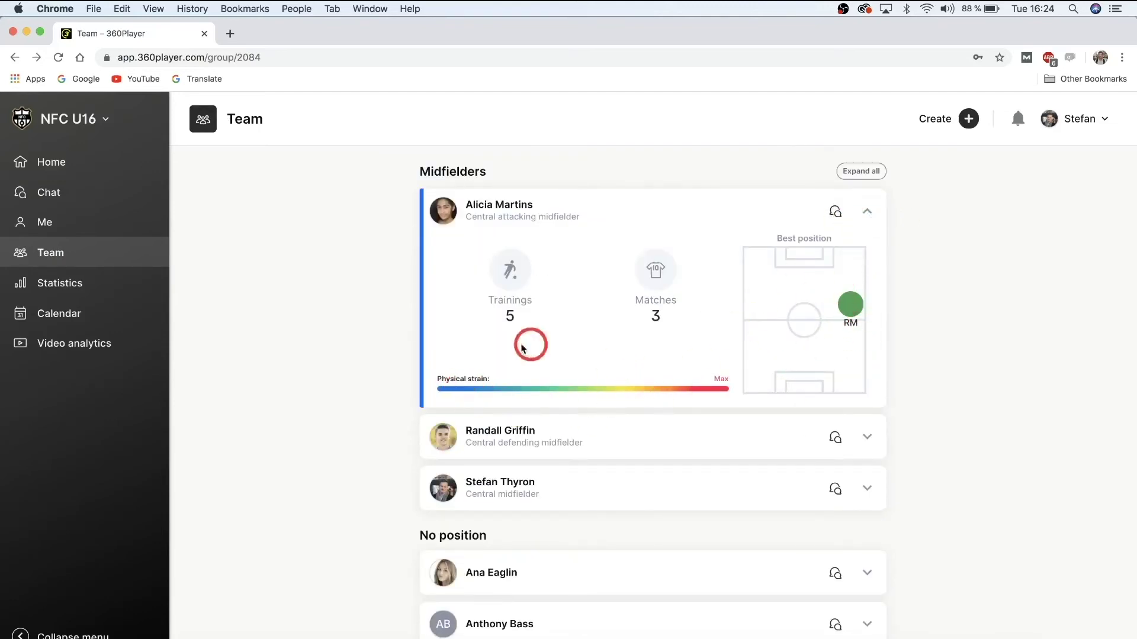
{"action": "left_click", "coordinate": [489, 210]}
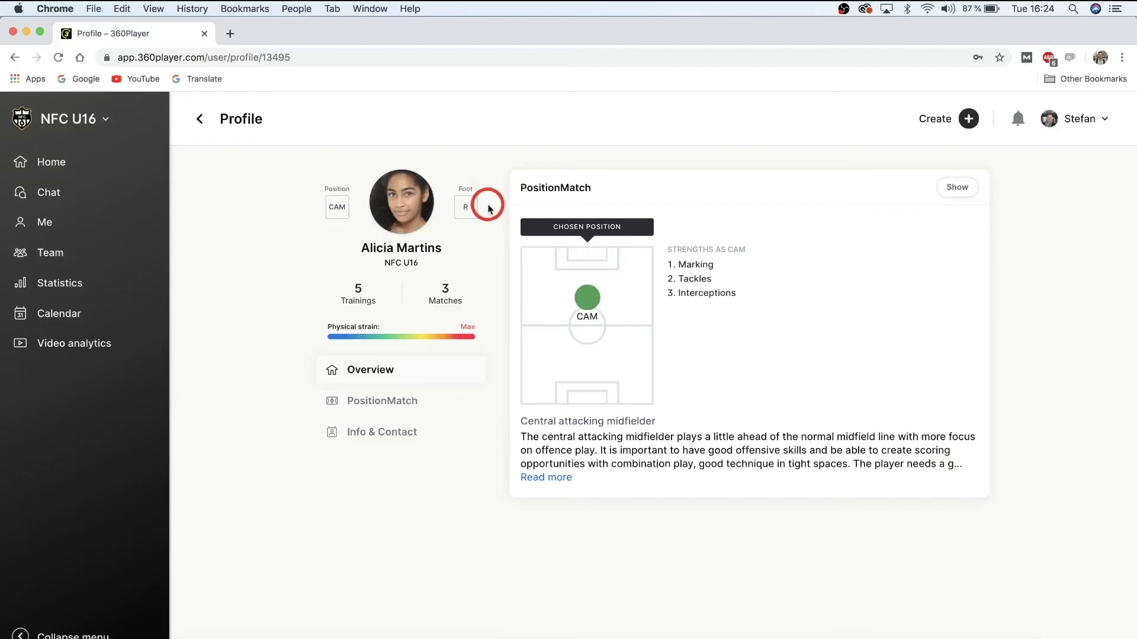
{"action": "left_click", "coordinate": [200, 119]}
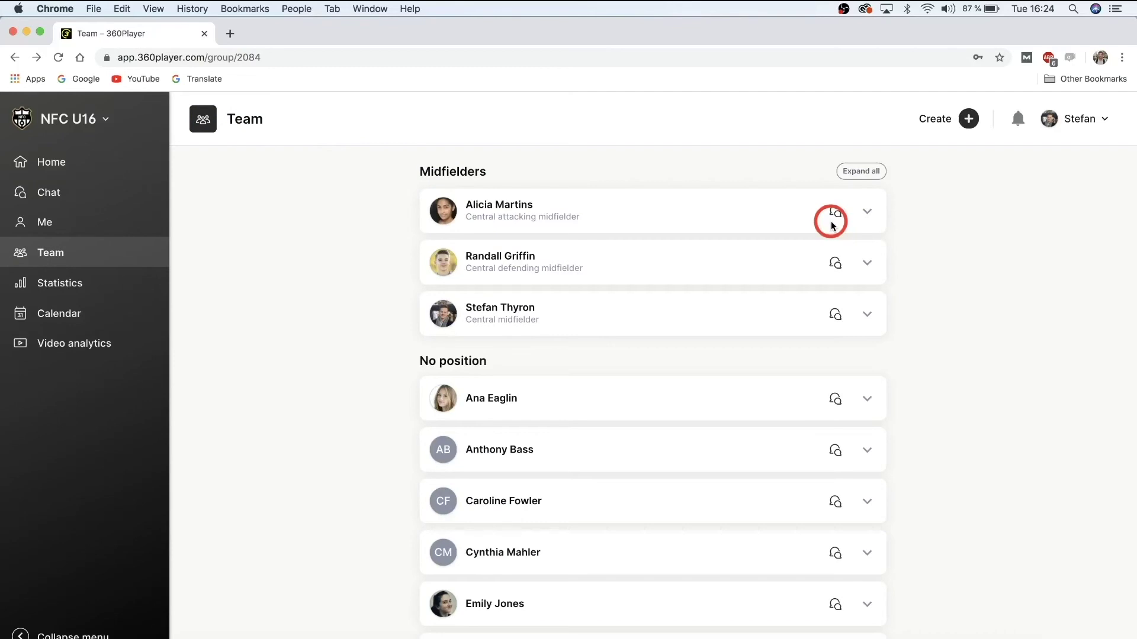
Open Statistics showing 3 matches, 3 wins, 7 goals, 1 conceded and the 2–0 Eastside win.
{"action": "left_click", "coordinate": [94, 292]}
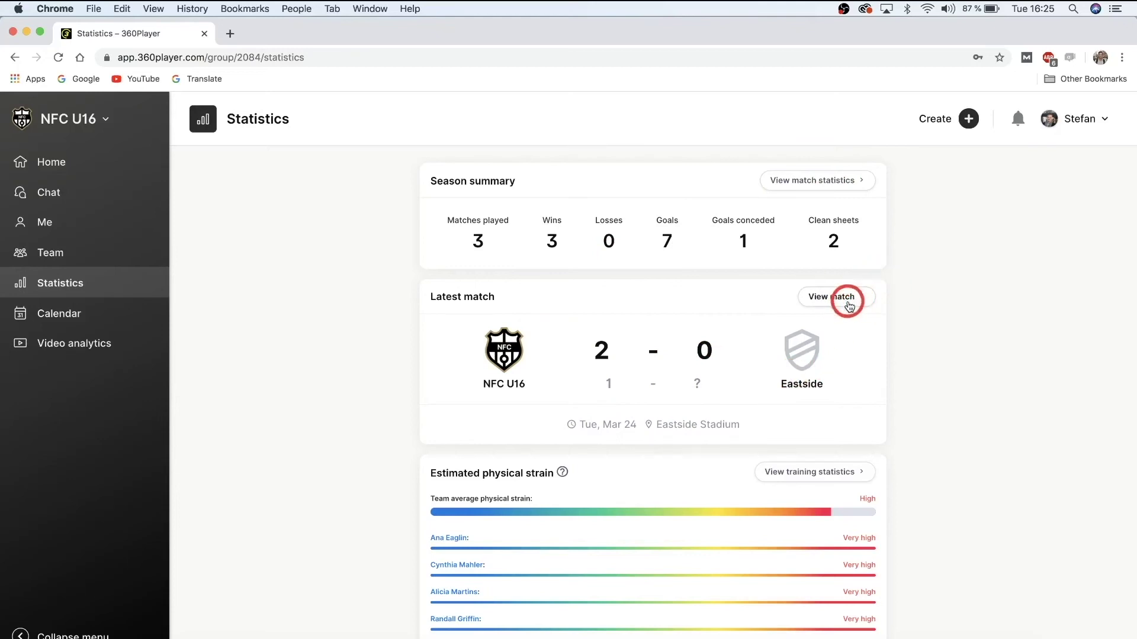
{"action": "scroll", "coordinate": [656, 549], "scroll_direction": "down", "scroll_amount": 5}
{"action": "scroll", "coordinate": [656, 549], "scroll_direction": "up", "scroll_amount": 4}
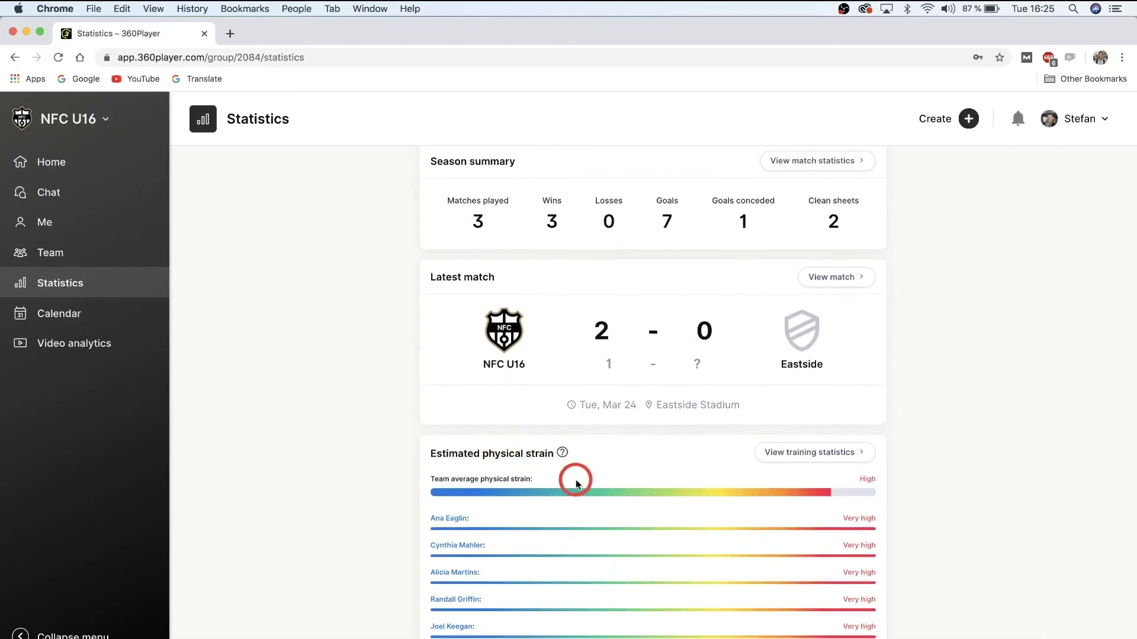
View detailed match statistics through match history, scoring league and goal timeline.
{"action": "left_click", "coordinate": [793, 167]}
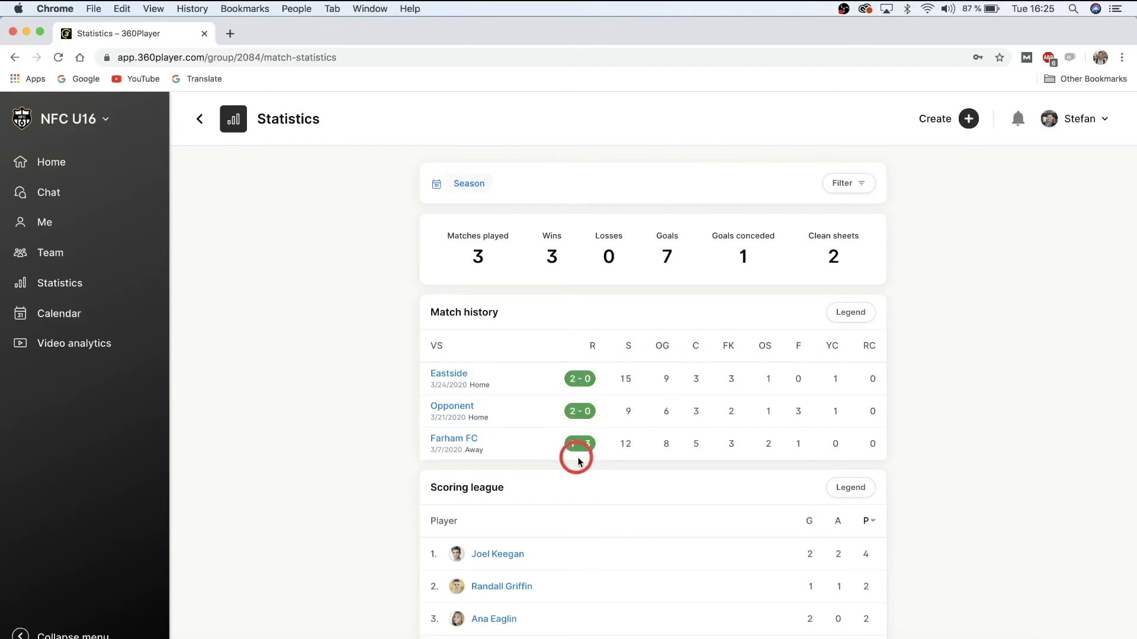
{"action": "scroll", "coordinate": [592, 379], "scroll_direction": "down", "scroll_amount": 3}
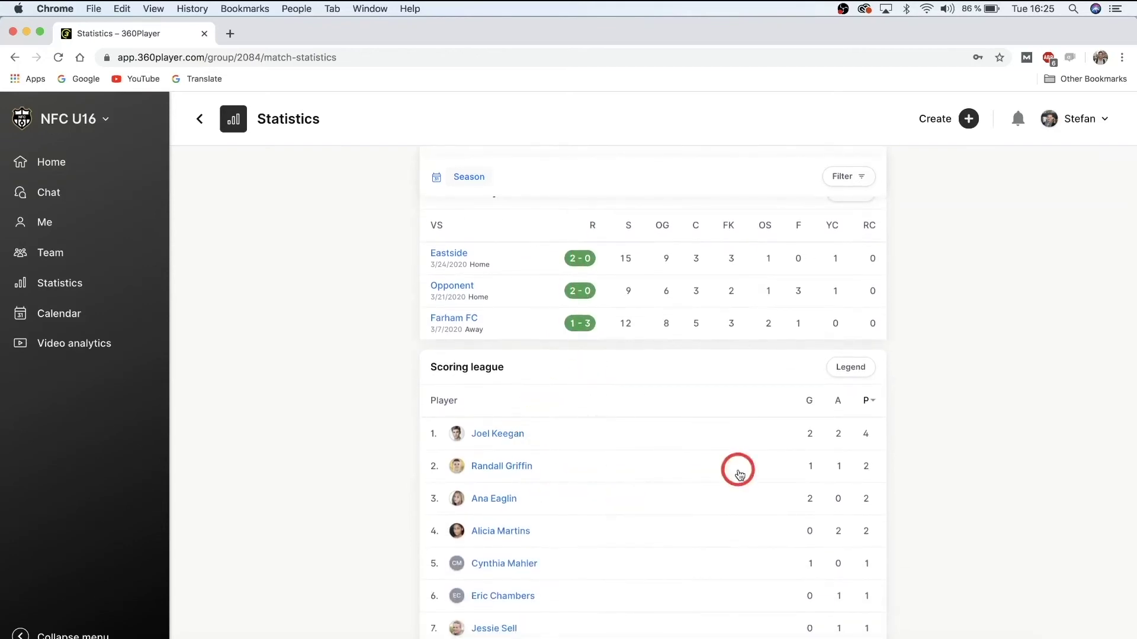
{"action": "scroll", "coordinate": [736, 470], "scroll_direction": "down", "scroll_amount": 3}
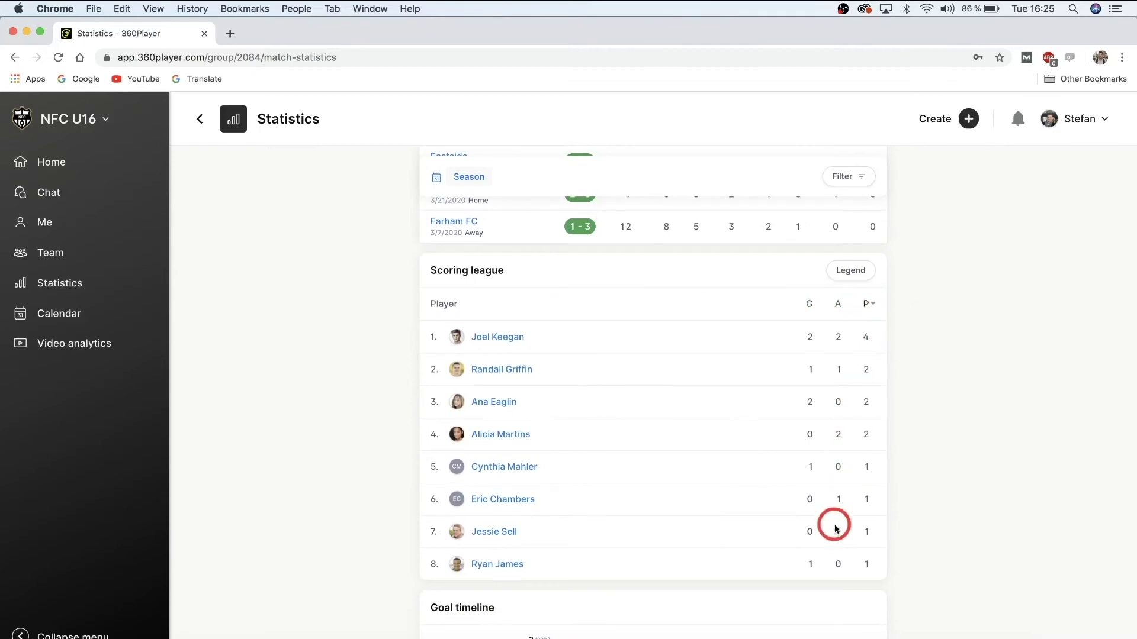
{"action": "scroll", "coordinate": [835, 529], "scroll_direction": "down", "scroll_amount": 6}
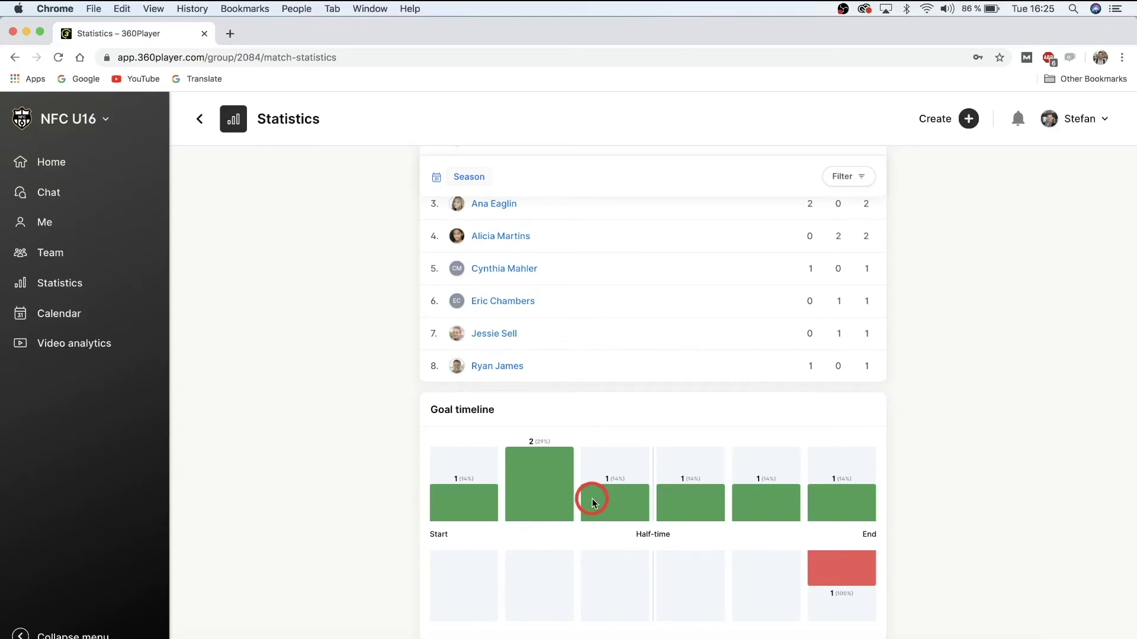
Open the Match vs Eastside event on Tuesday 24 March in the team calendar.
{"action": "left_click", "coordinate": [72, 318]}
{"action": "left_click", "coordinate": [491, 500]}
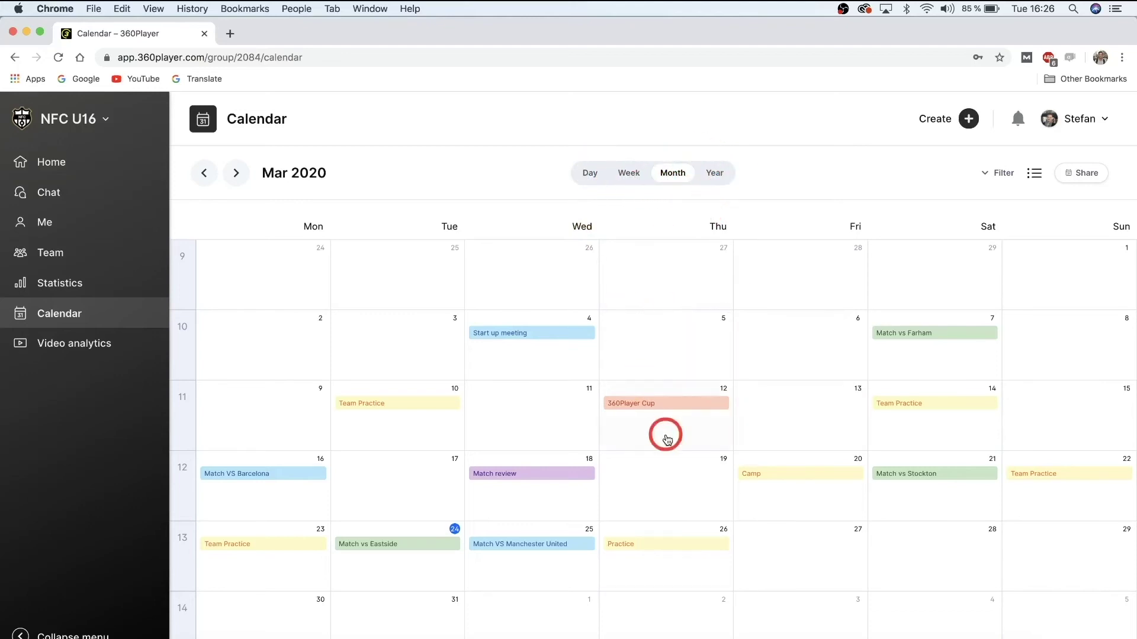
{"action": "left_click", "coordinate": [405, 545]}
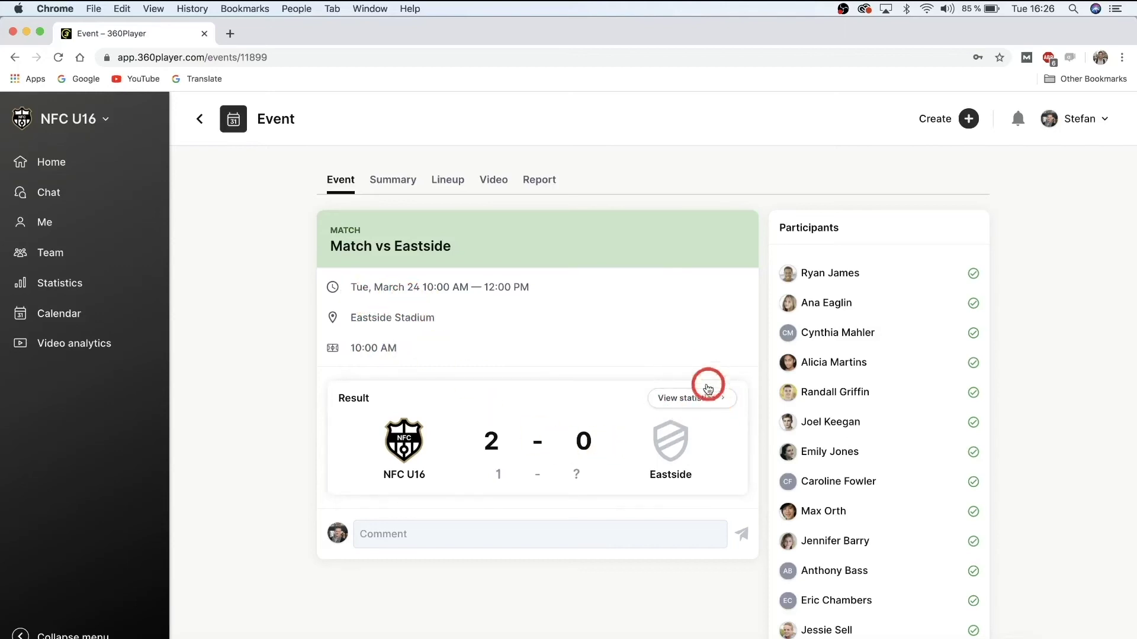
Review the Eastside match Summary stats, then go back to the March 2020 calendar.
{"action": "left_click", "coordinate": [395, 185]}
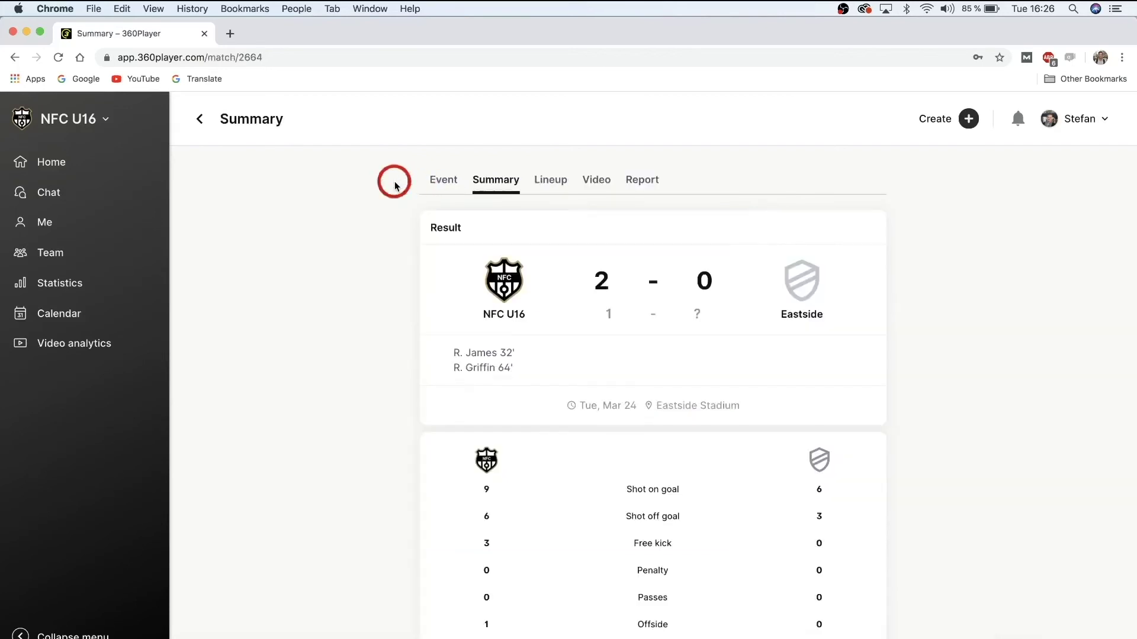
{"action": "scroll", "coordinate": [608, 424], "scroll_direction": "down", "scroll_amount": 3}
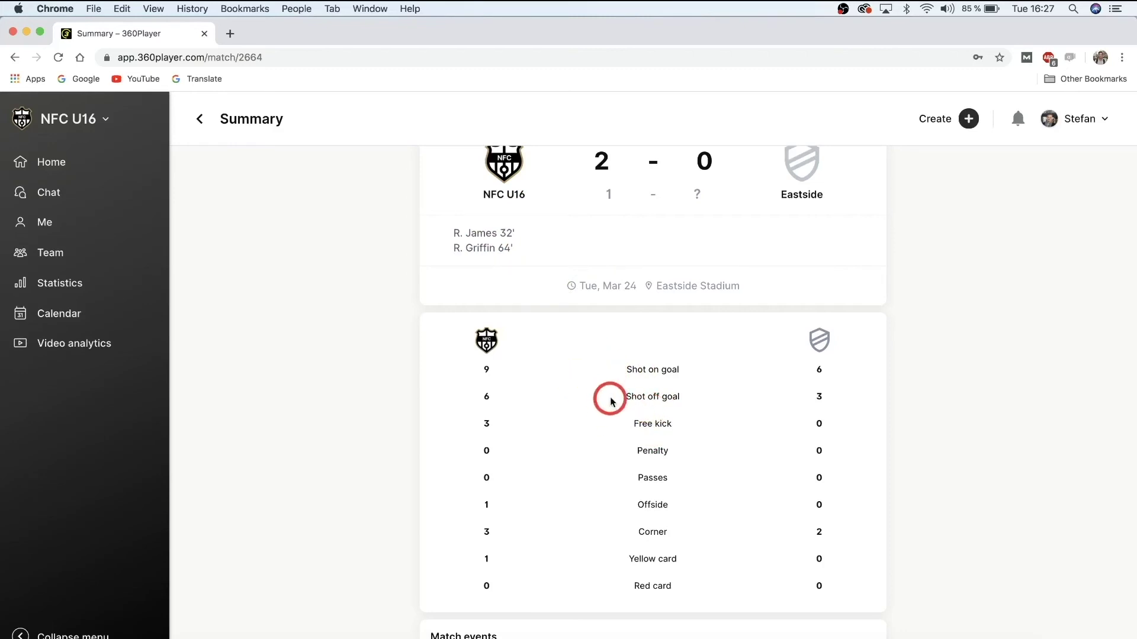
{"action": "scroll", "coordinate": [612, 408], "scroll_direction": "down", "scroll_amount": 4}
{"action": "scroll", "coordinate": [613, 408], "scroll_direction": "up", "scroll_amount": 5}
{"action": "left_click", "coordinate": [69, 319]}
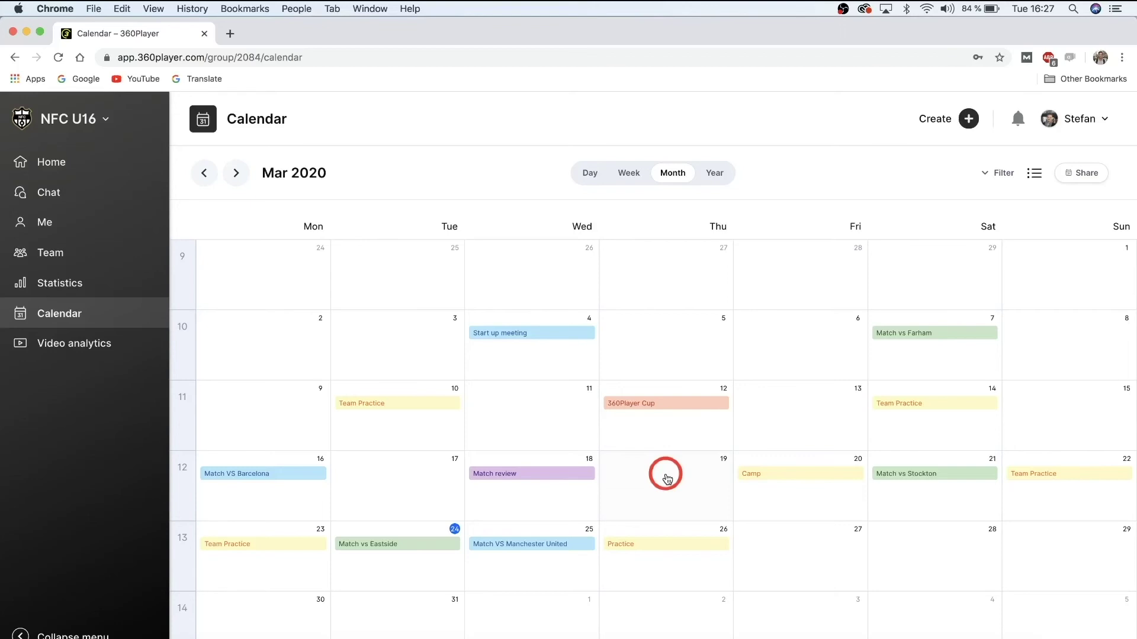
Go to the Video analytics page listing the 8:43 'Match vs Stockton' video.
{"action": "left_click", "coordinate": [75, 352]}
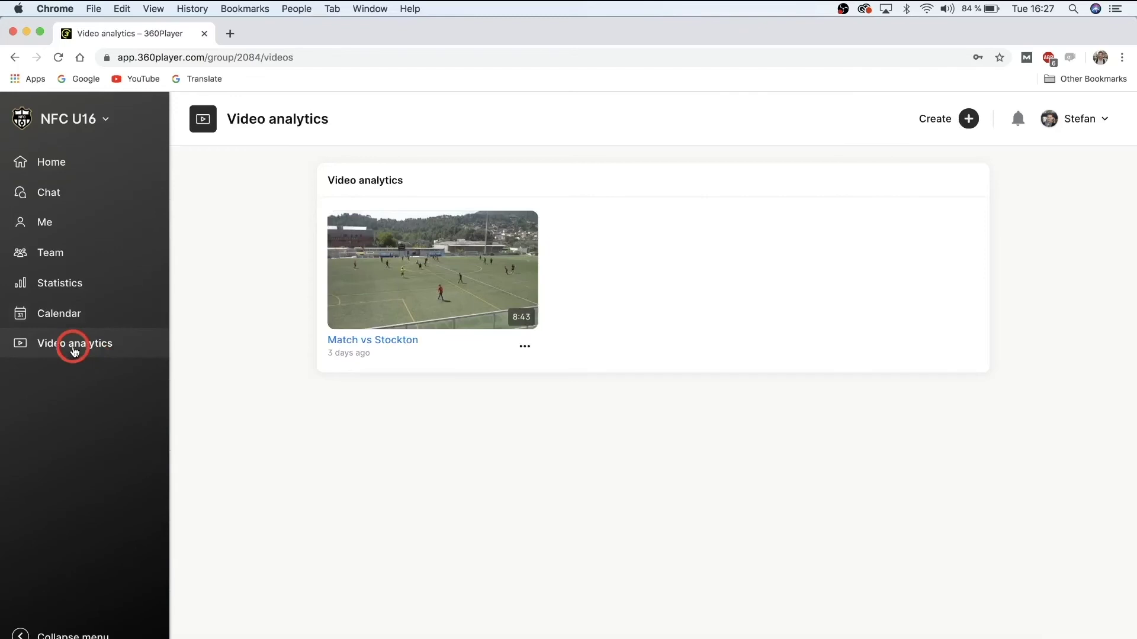